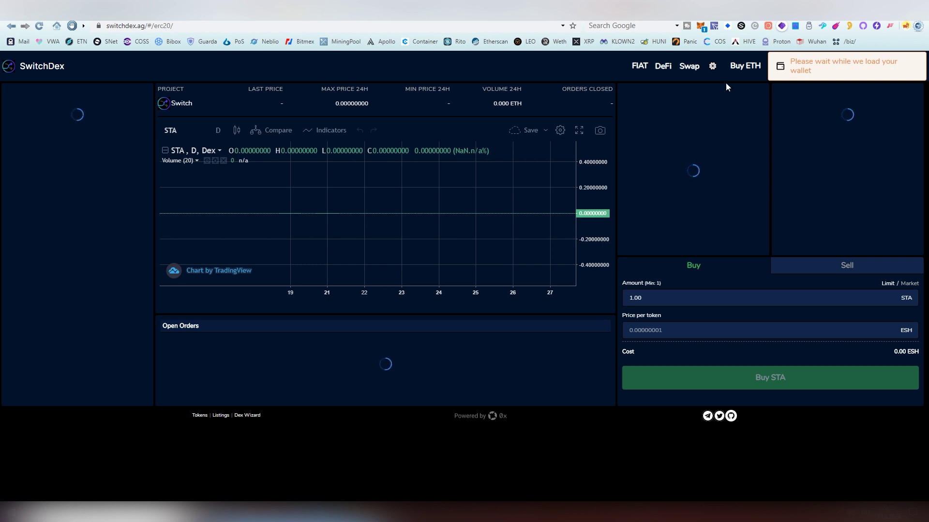
Unlock the MetaMask wallet by entering the account password
click(699, 26)
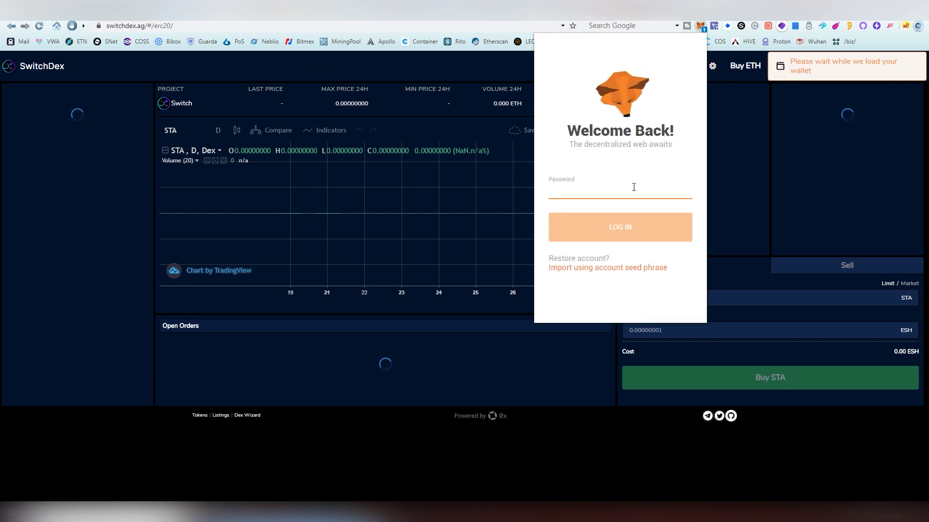
text(••••••)
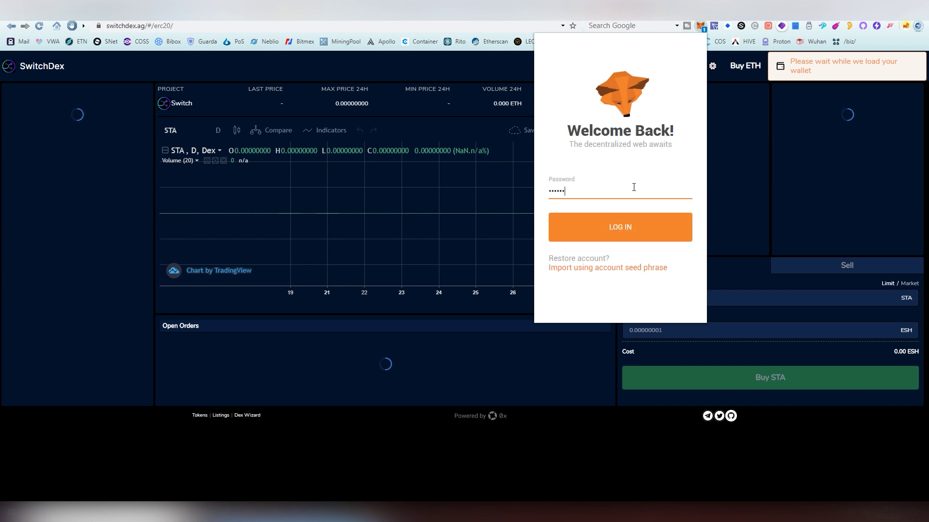
text(•••••••)
key(Return)
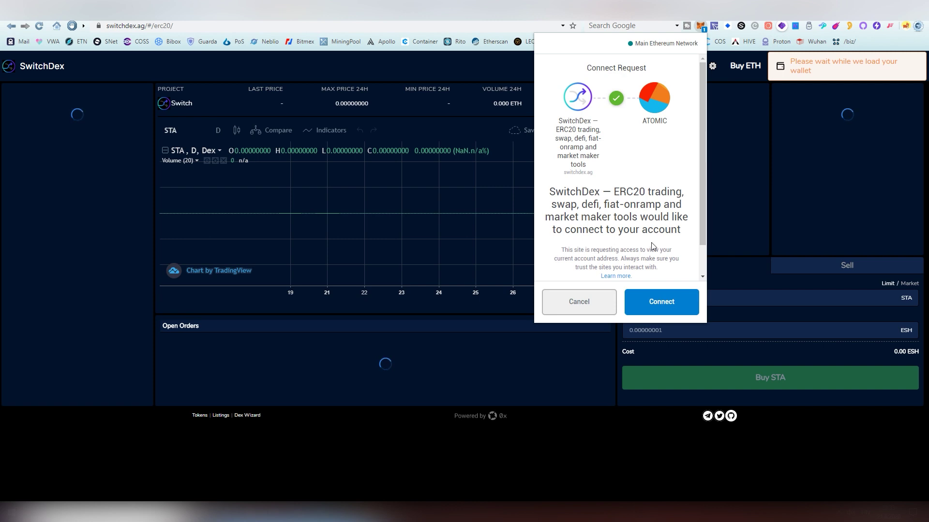
Approve SwitchDex's connection request and open the connected wallet's account menu
scroll(648, 252, down, 1)
scroll(643, 261, up, 1)
click(651, 302)
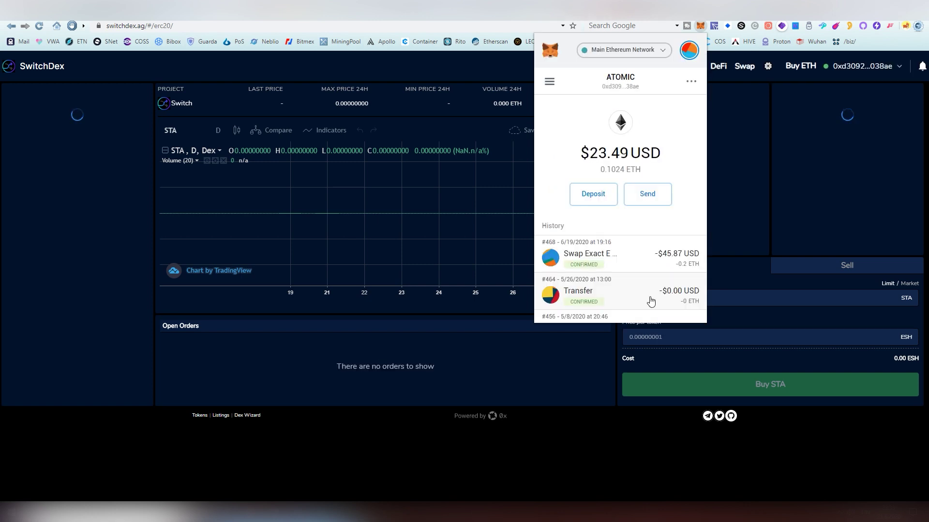
click(740, 149)
click(901, 67)
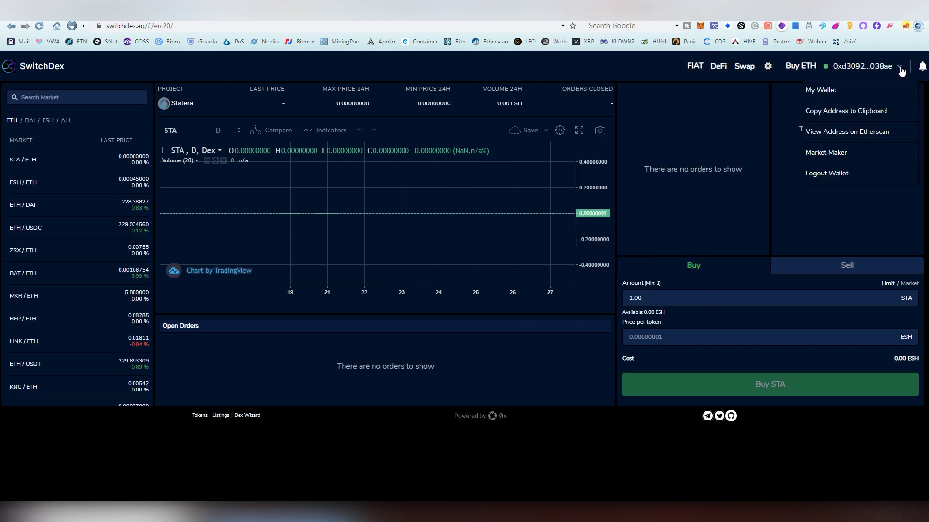
Open the DEX Wizard and set the Dex Title to METAL DEX
click(609, 60)
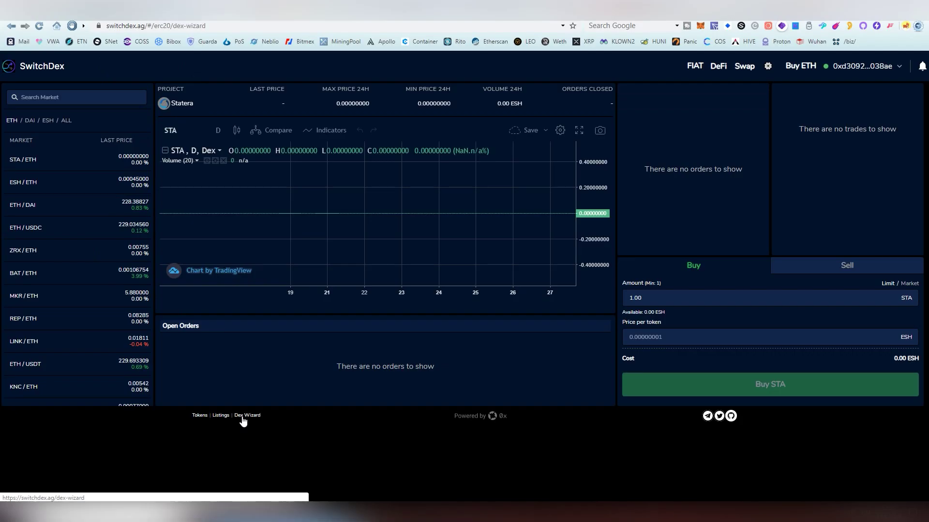
click(431, 355)
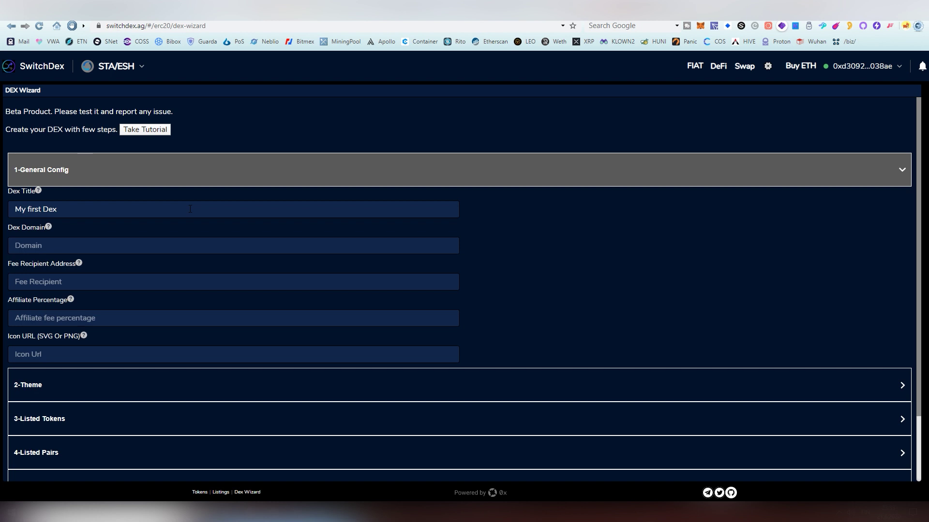
triple_click(190, 209)
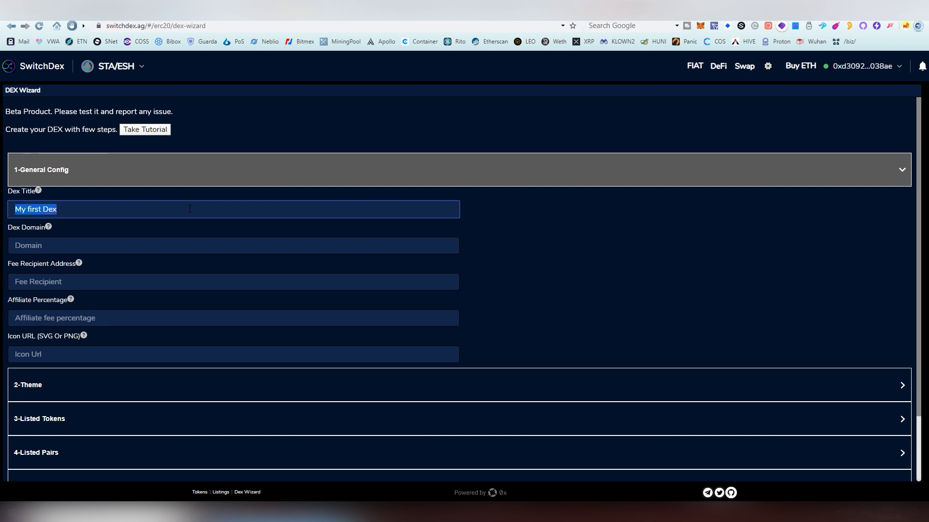
text(M)
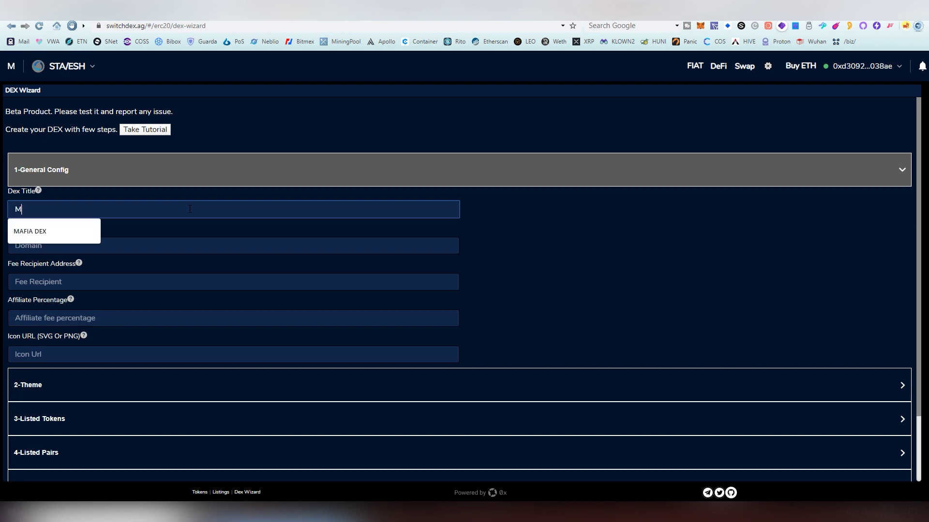
text(etal Dex)
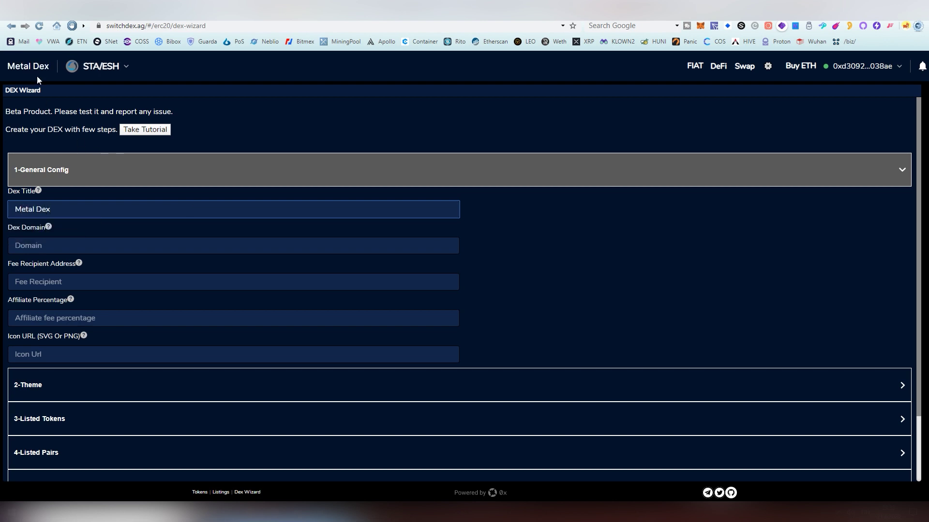
triple_click(72, 207)
text(METAL DEX)
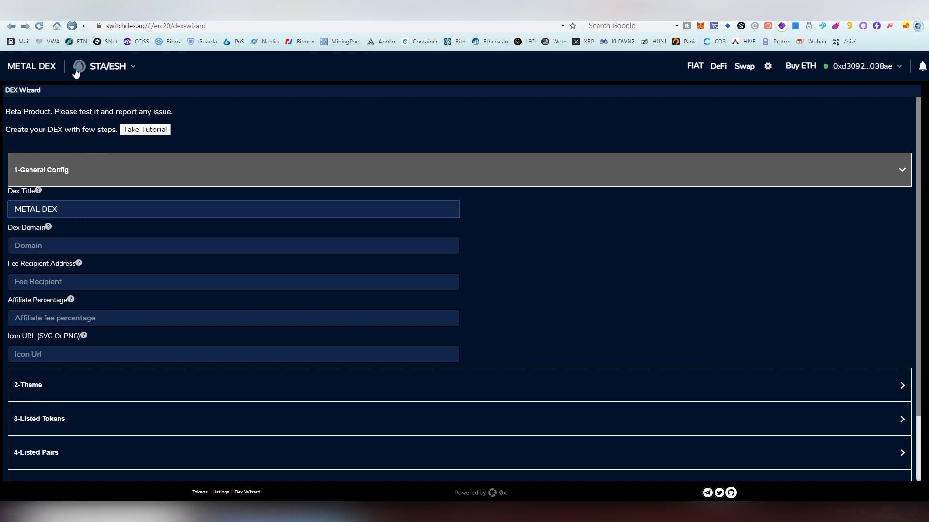
click(125, 244)
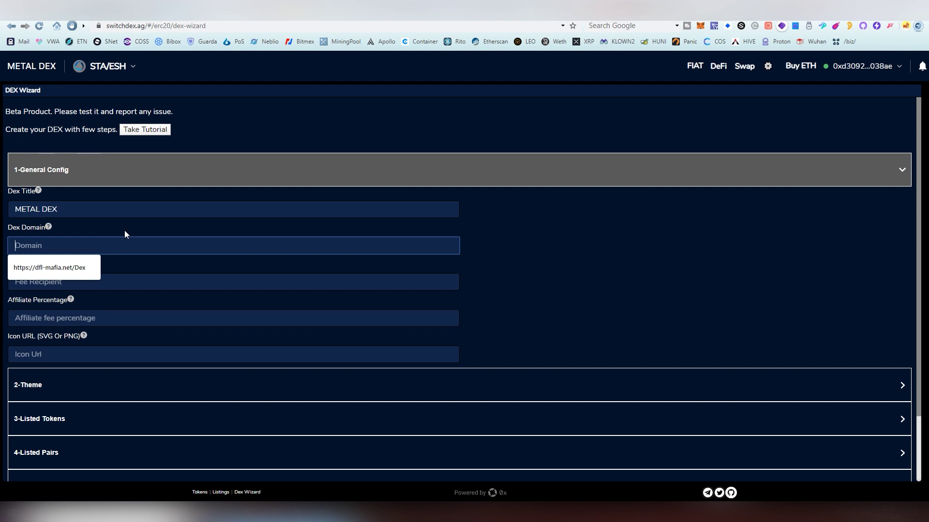
text(https://)
text(mblbl)
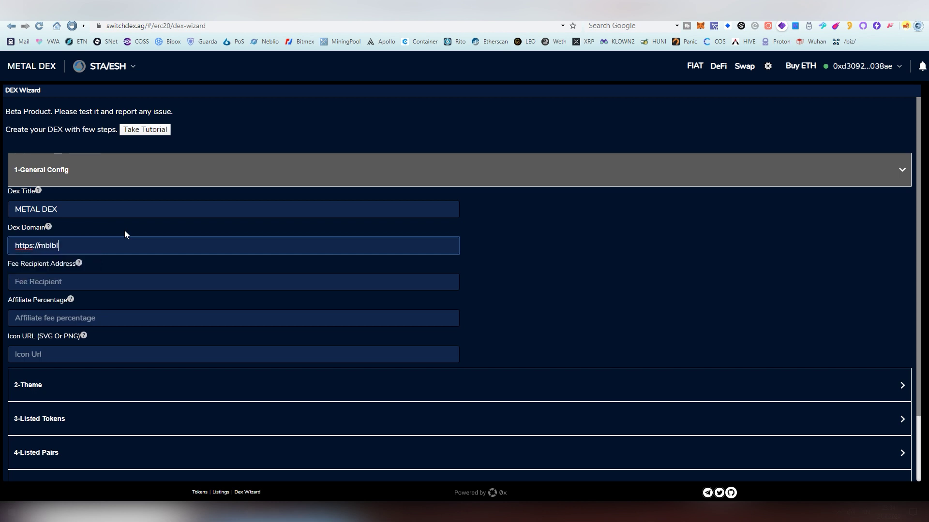
text(ablalbla.com/DeX)
Fill in the autofilled fee recipient wallet address and set Affiliate Percentage to 0.2
click(140, 284)
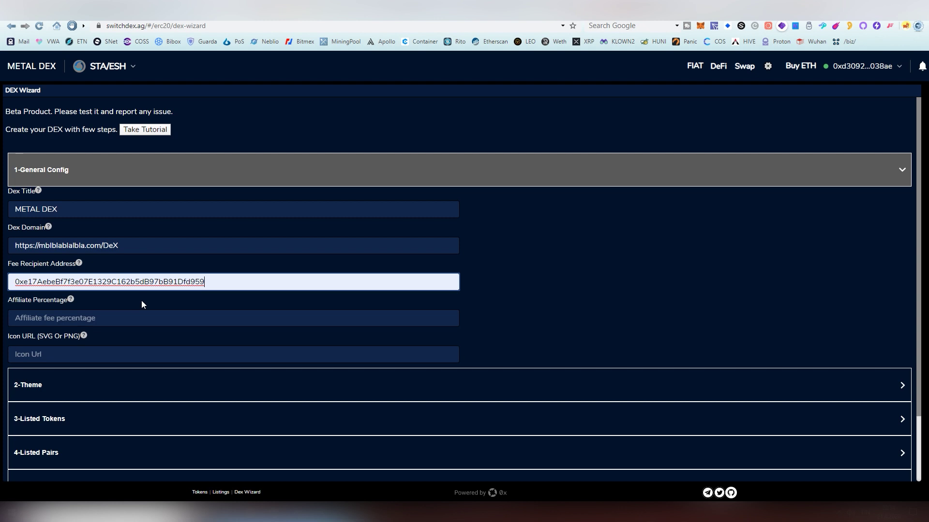
click(151, 296)
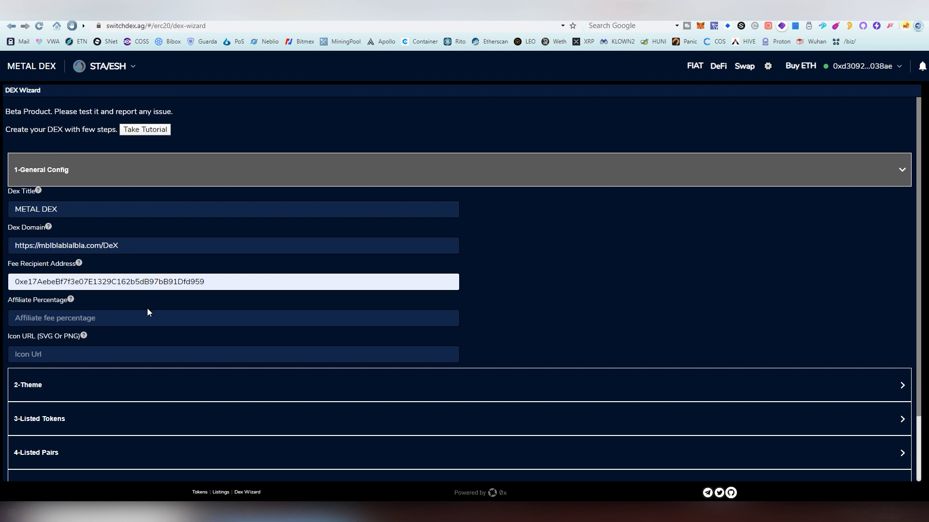
click(148, 317)
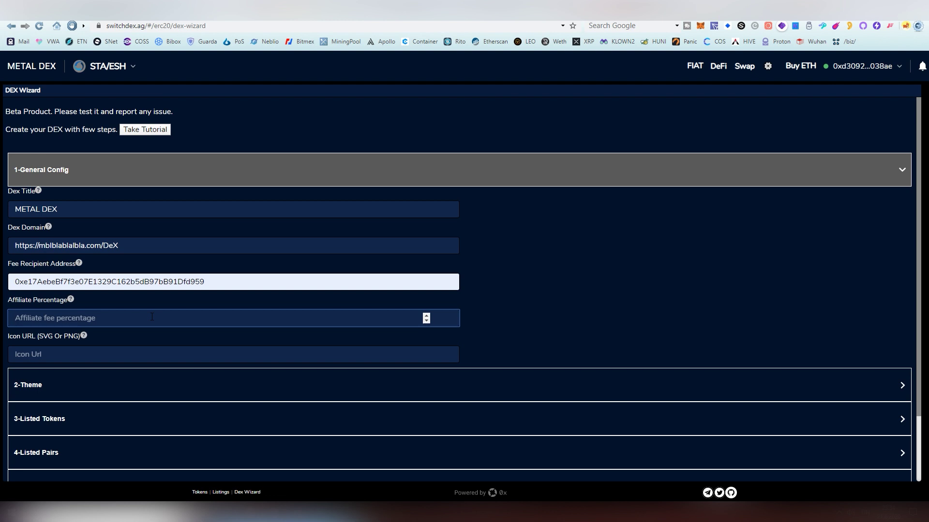
text(0.2)
click(156, 302)
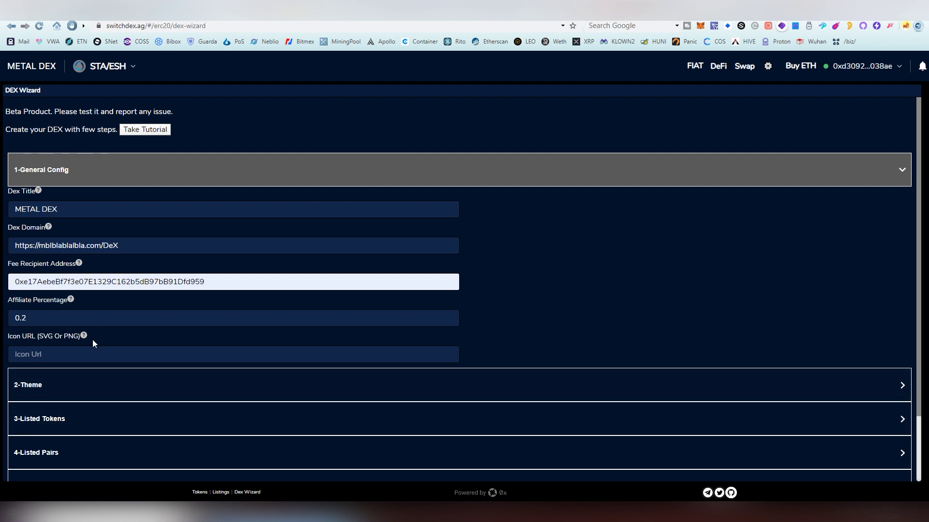
Darken the card background, card header and top bar colours, and make the inactive tab red
mouse_move(85, 339)
click(106, 384)
scroll(326, 263, down, 1)
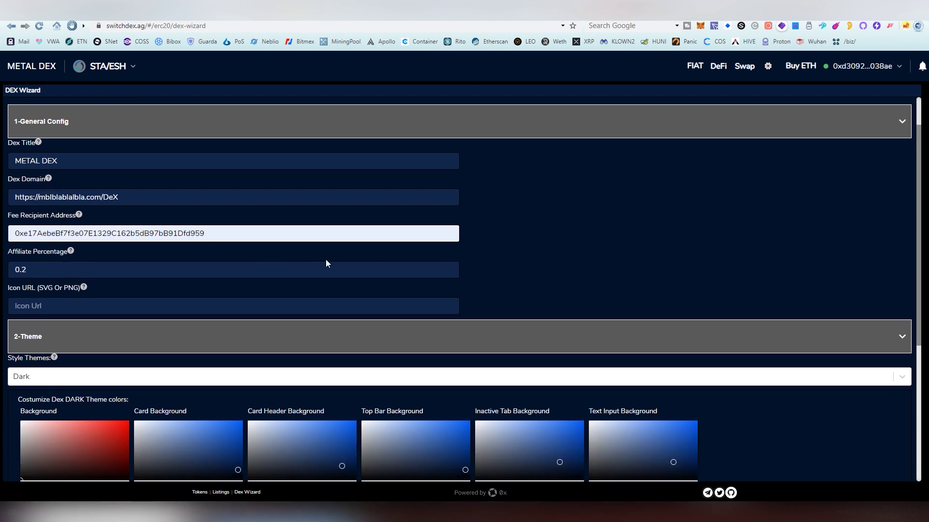
scroll(326, 264, down, 2)
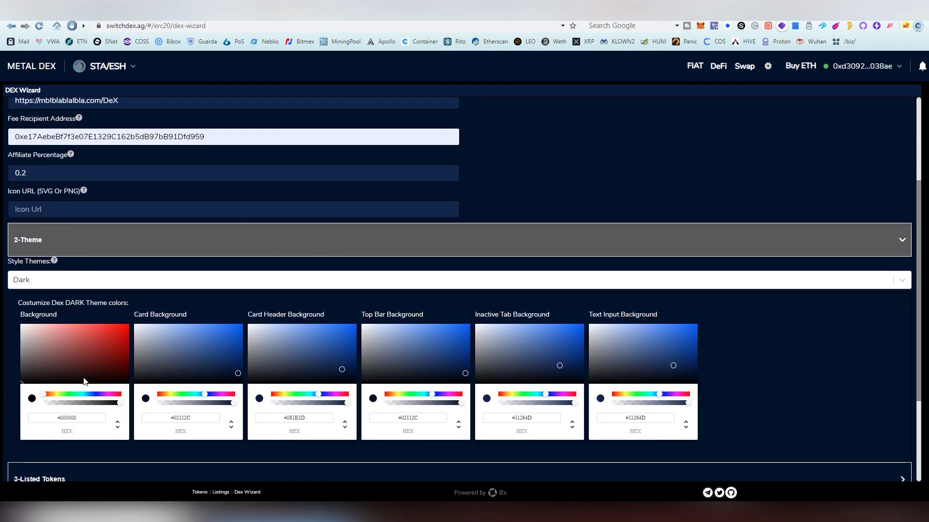
click(236, 378)
drag(236, 380, 230, 383)
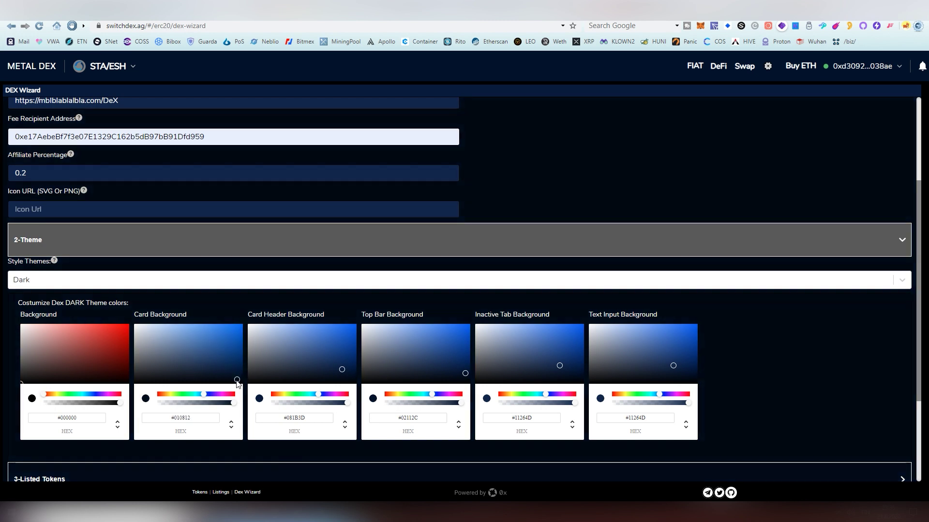
click(348, 374)
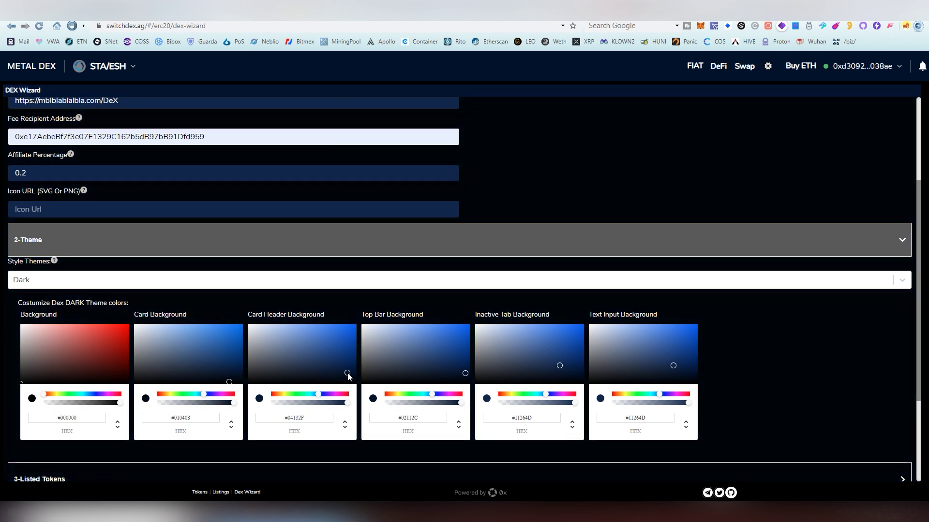
click(462, 375)
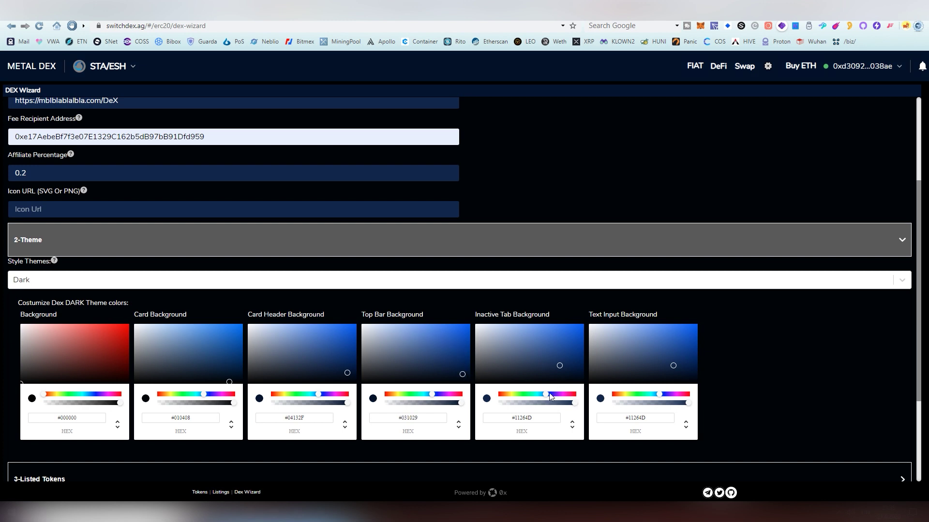
drag(549, 394, 577, 393)
drag(570, 341, 579, 328)
Set the text input background to dark red-brown and the inactive tab to muted red
scroll(584, 286, up, 3)
scroll(582, 258, down, 5)
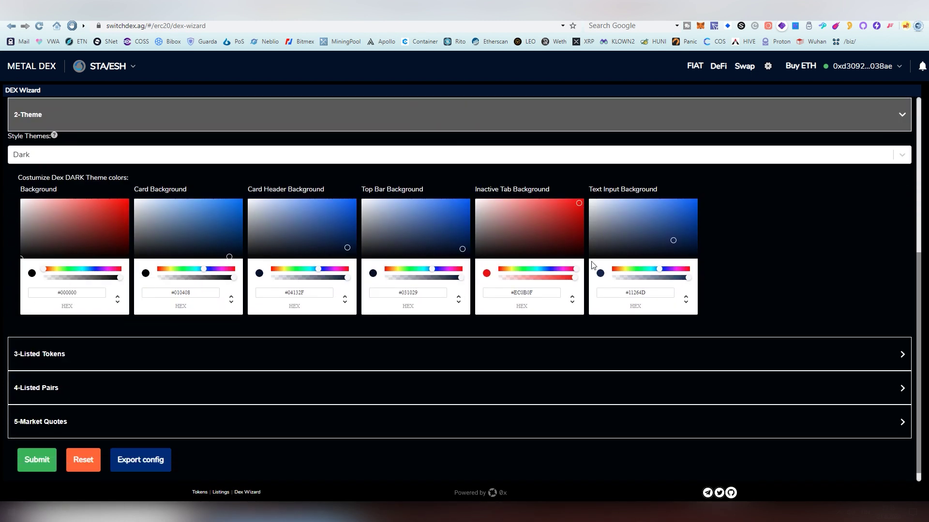
scroll(593, 265, down, 1)
click(688, 255)
drag(682, 213, 703, 204)
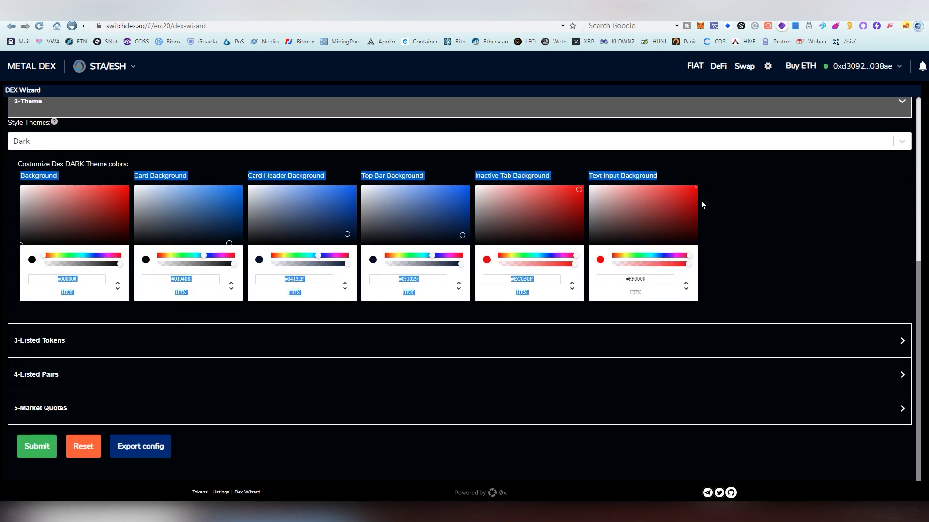
scroll(692, 206, up, 4)
click(738, 345)
scroll(704, 344, down, 1)
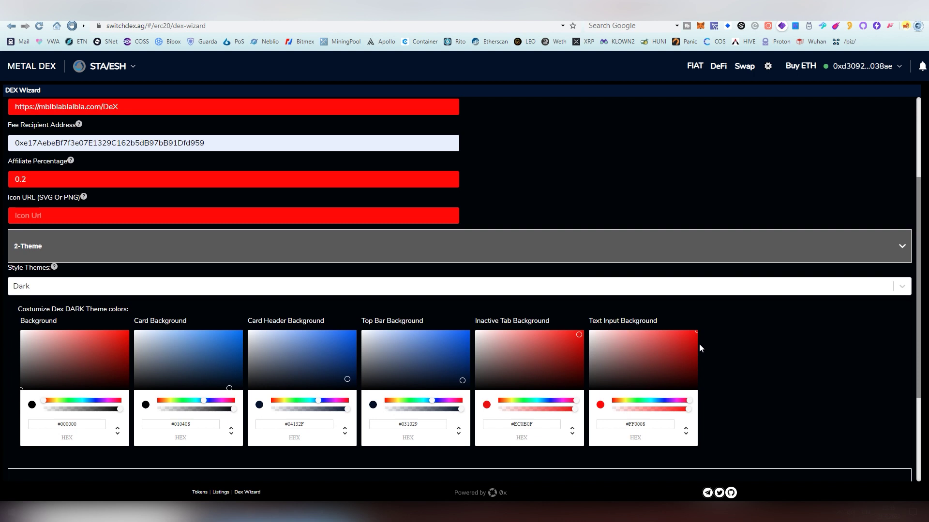
mouse_move(696, 349)
mouse_down()
mouse_move(646, 380)
mouse_move(617, 371)
mouse_up()
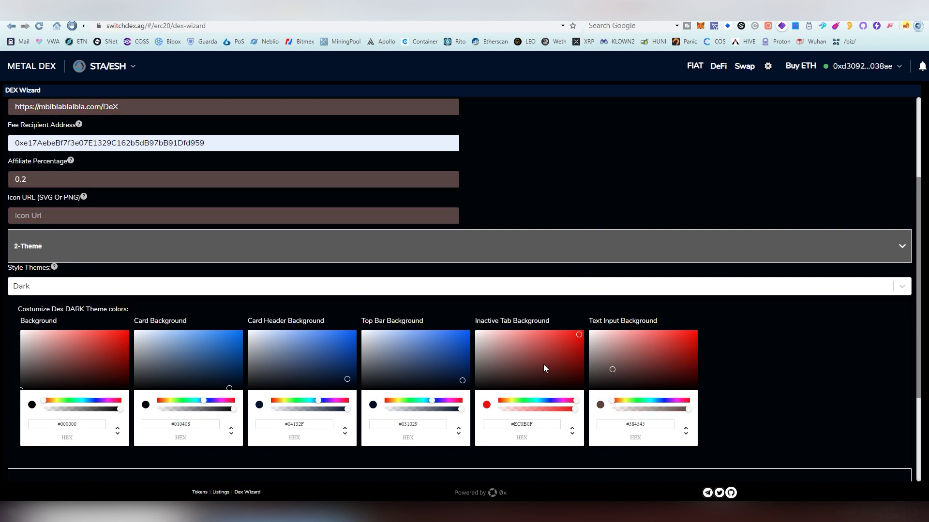
drag(543, 368, 520, 357)
Try the Light style theme, then settle on Dark with Card Background #02112C
click(175, 288)
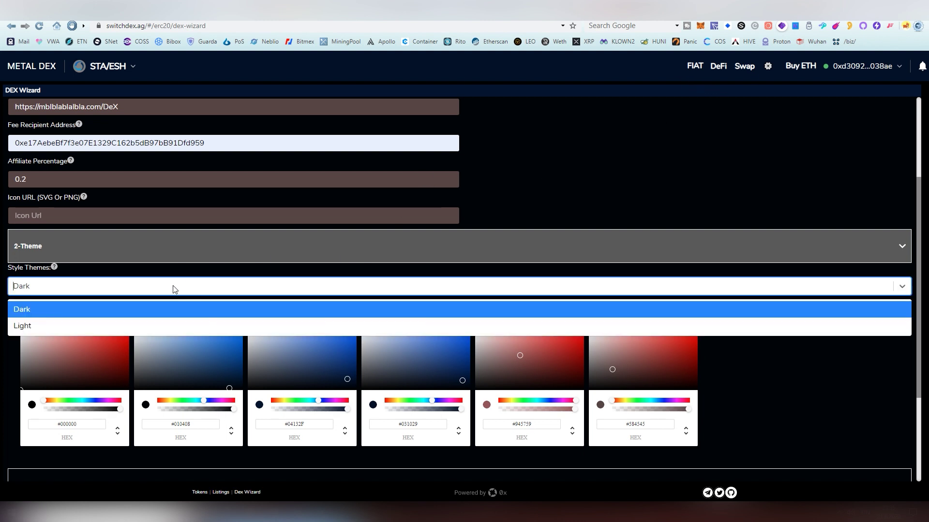
click(183, 323)
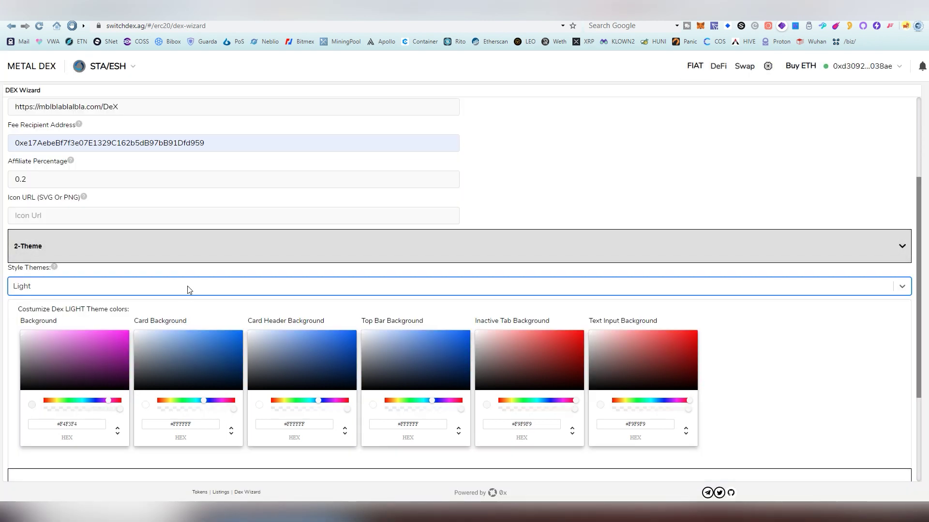
click(188, 290)
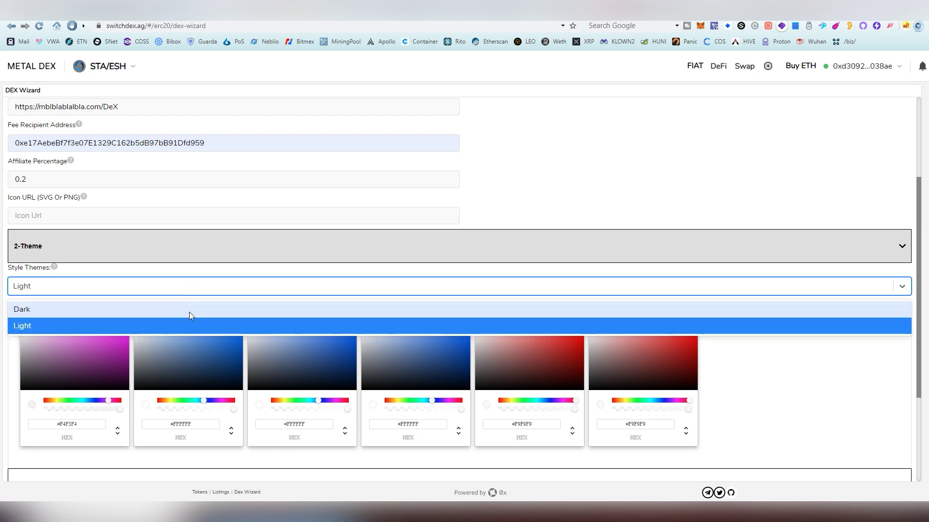
click(189, 311)
click(189, 294)
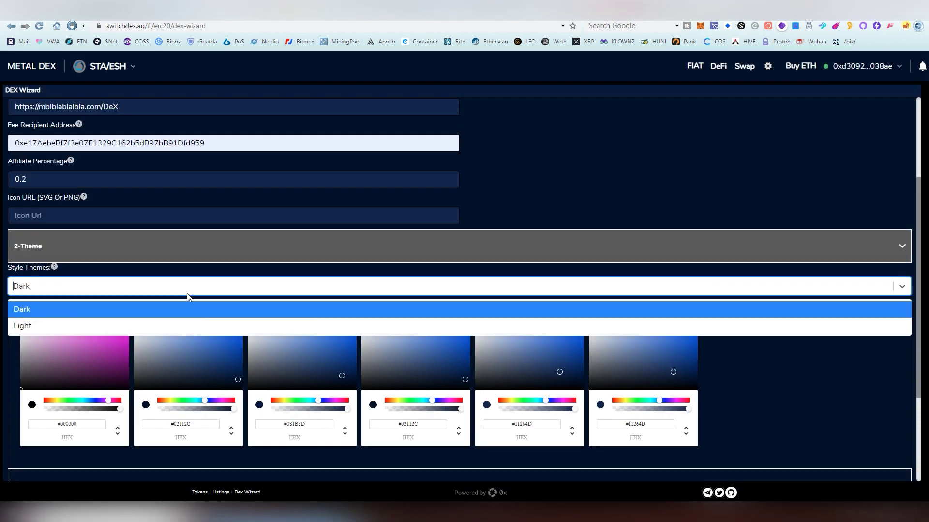
click(190, 321)
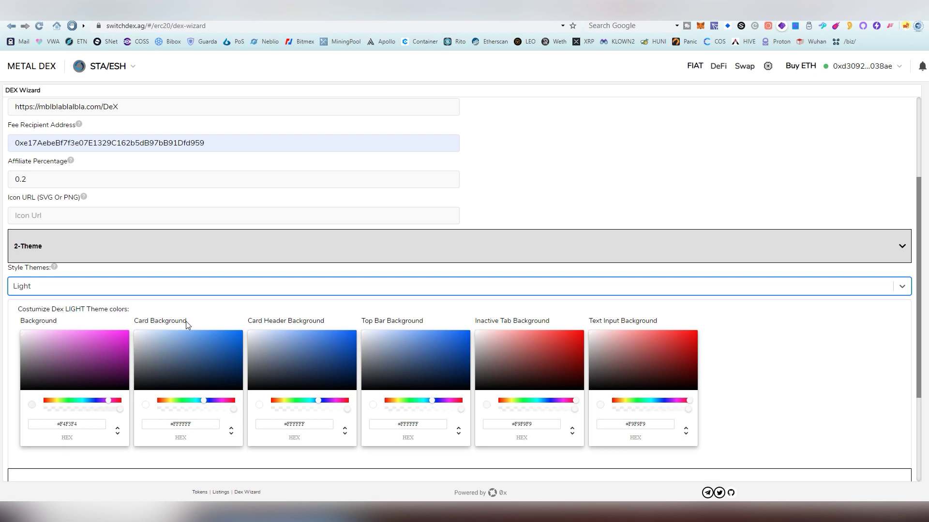
click(161, 298)
click(163, 309)
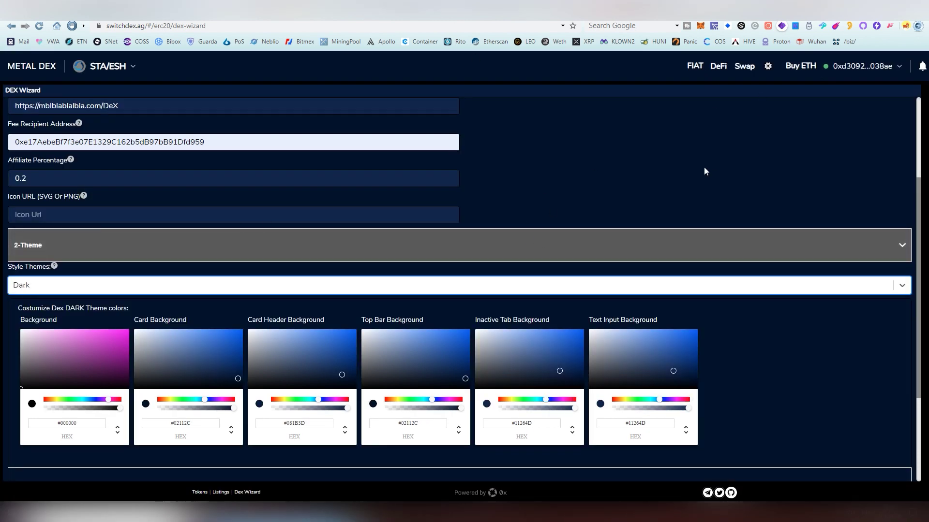
scroll(629, 253, down, 3)
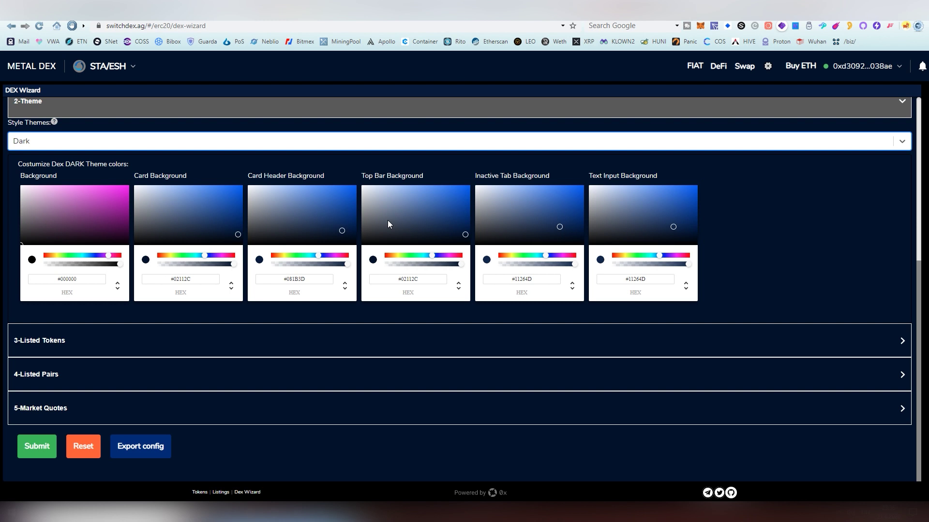
Add YUP to Listed Tokens by pasting its contract address copied from Etherscan
click(320, 334)
scroll(320, 318, down, 2)
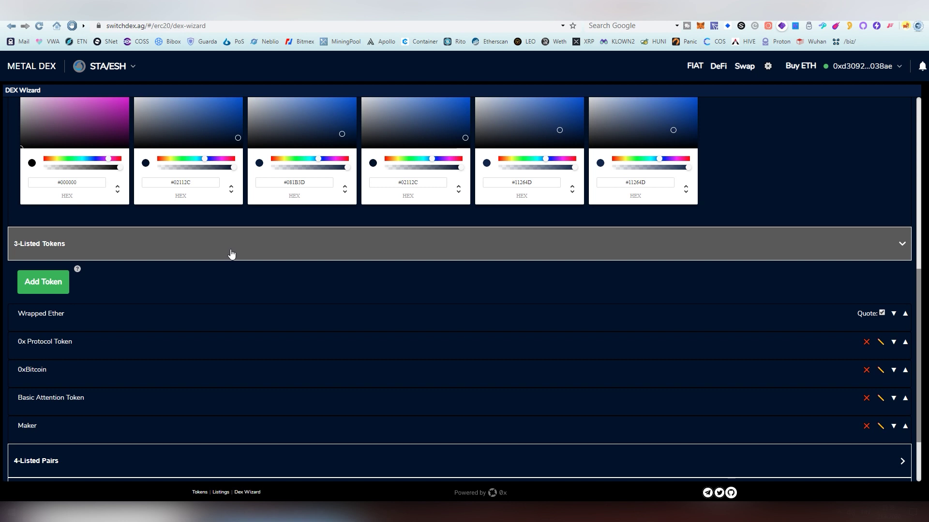
key(ctrl+Tab)
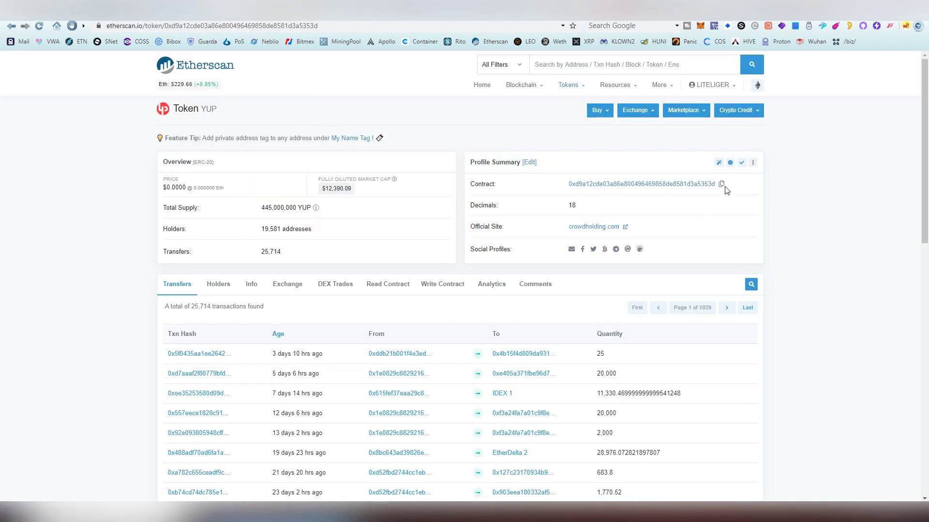
click(720, 184)
key(ctrl+Tab)
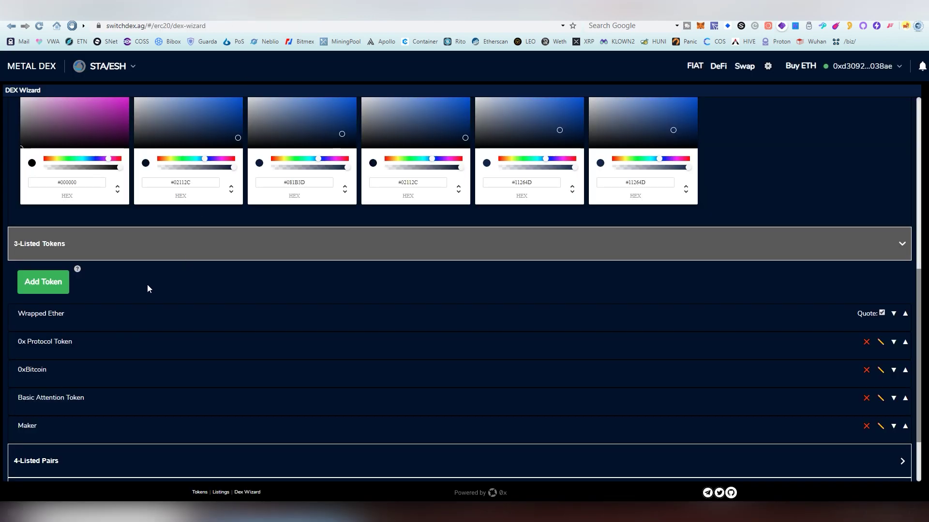
click(53, 285)
click(134, 335)
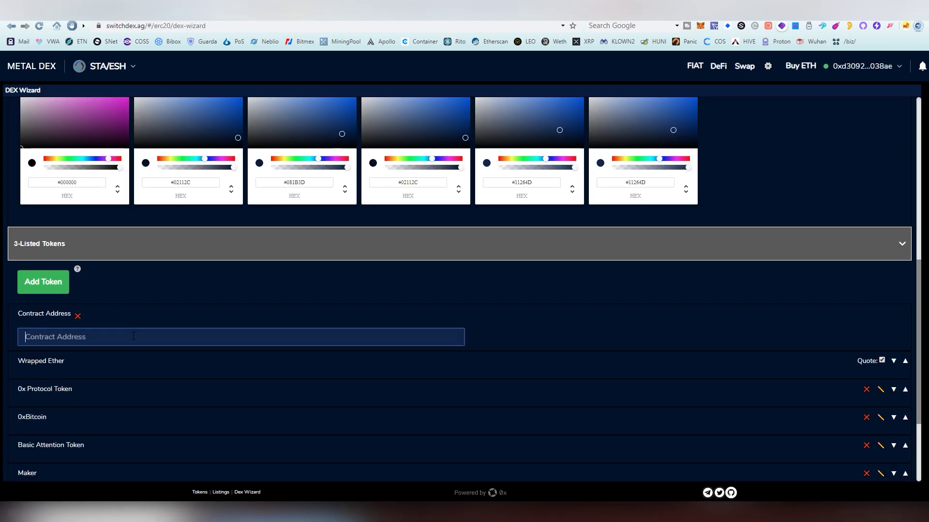
key(ctrl+v)
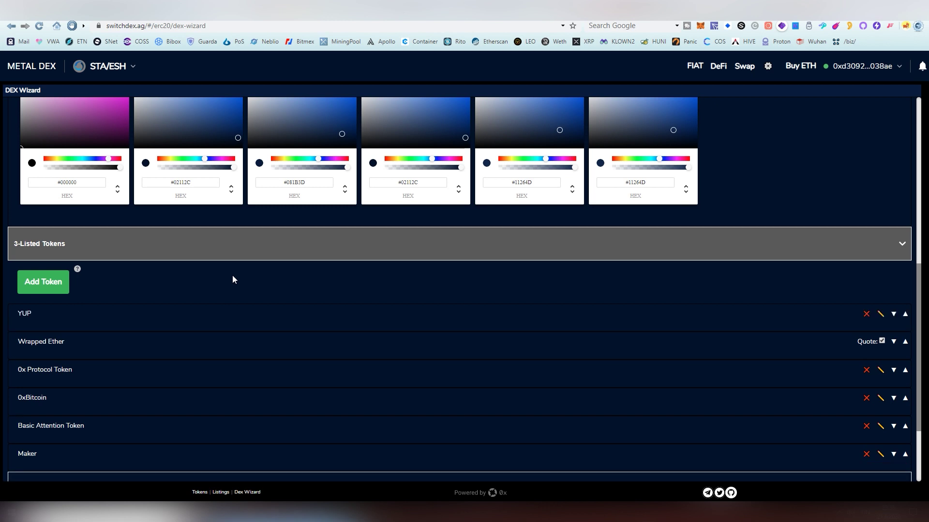
scroll(232, 286, down, 1)
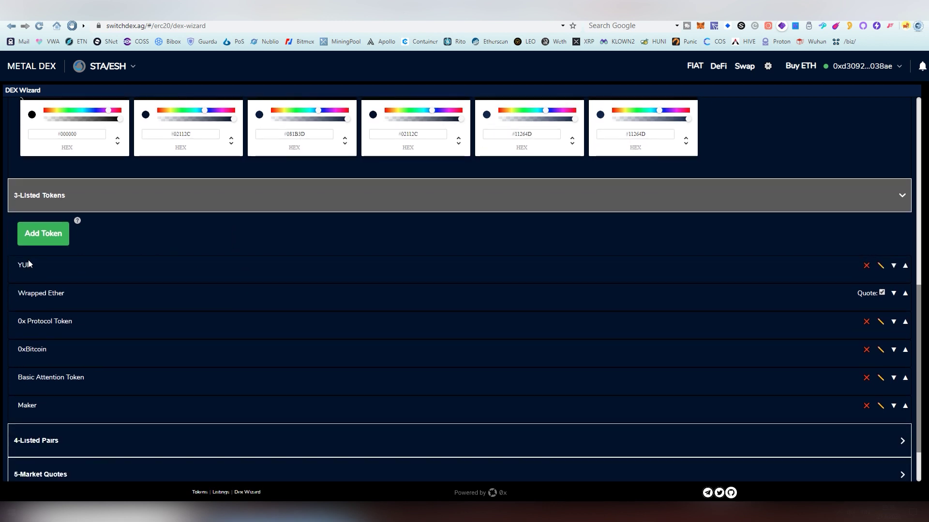
Edit YUP, keeping its white primary colour, with Display Decimals 10 and the ETH market ticked
click(878, 270)
scroll(151, 334, down, 3)
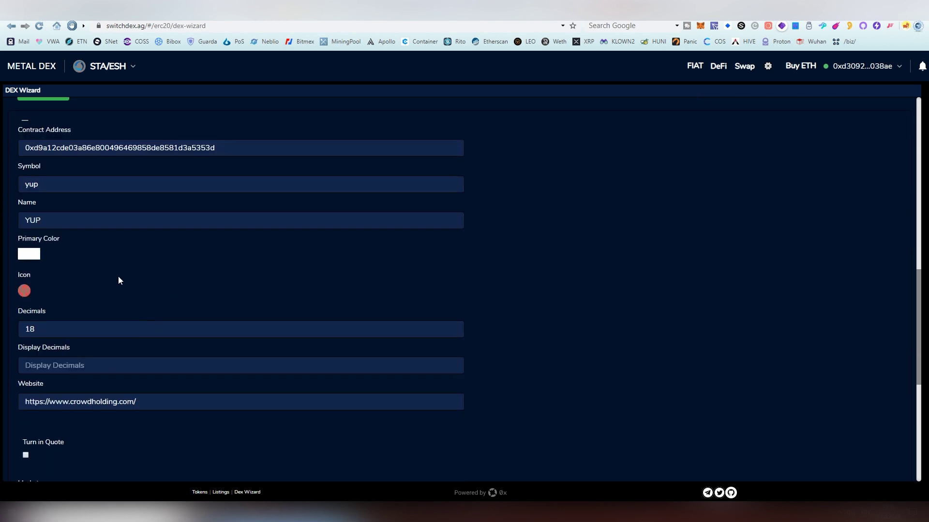
click(35, 258)
click(178, 272)
click(99, 365)
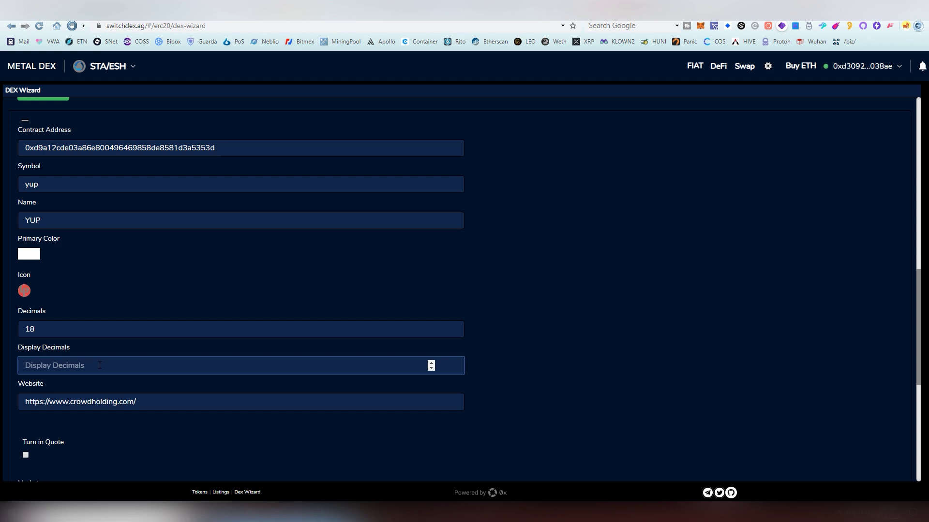
text(10)
scroll(234, 263, down, 1)
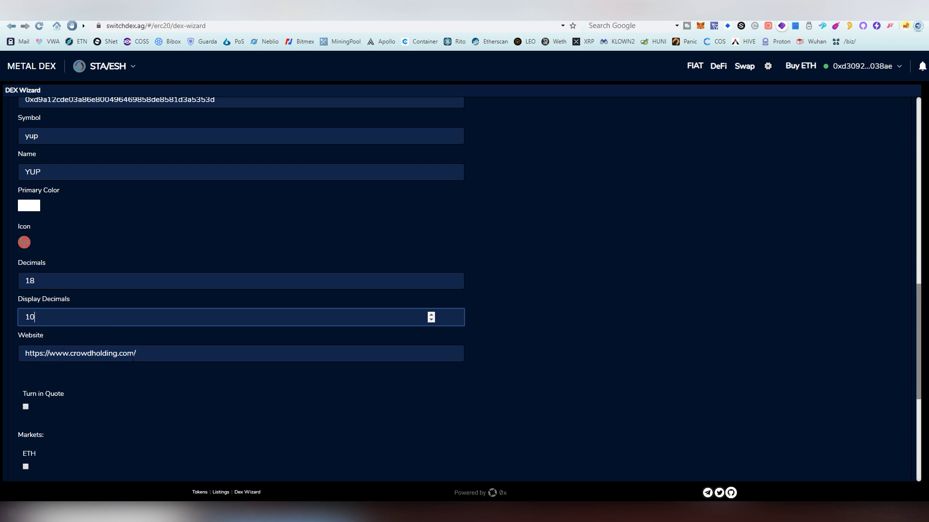
click(133, 403)
scroll(133, 403, down, 2)
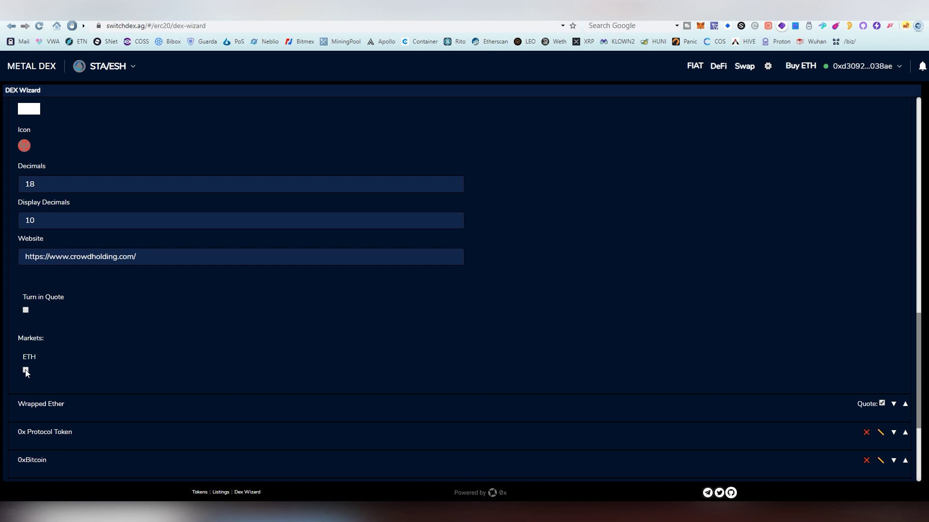
scroll(465, 297, up, 8)
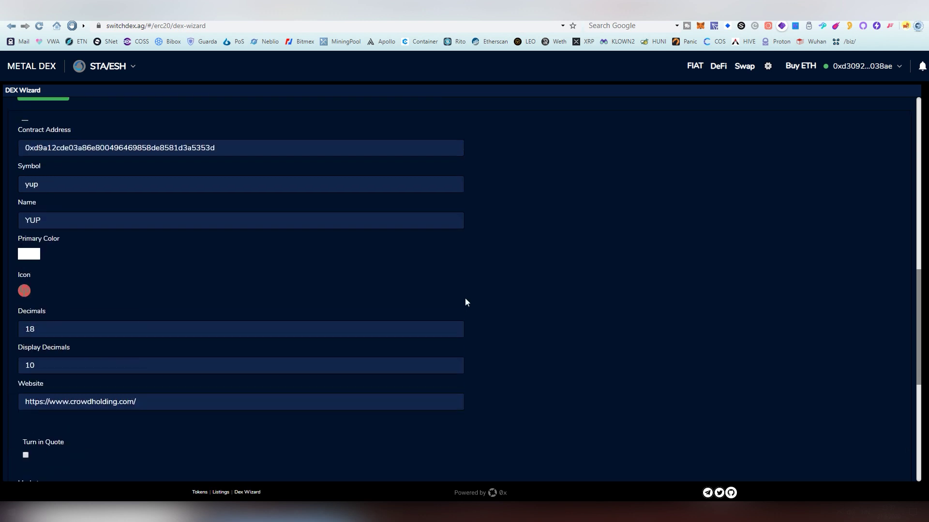
scroll(234, 365, down, 8)
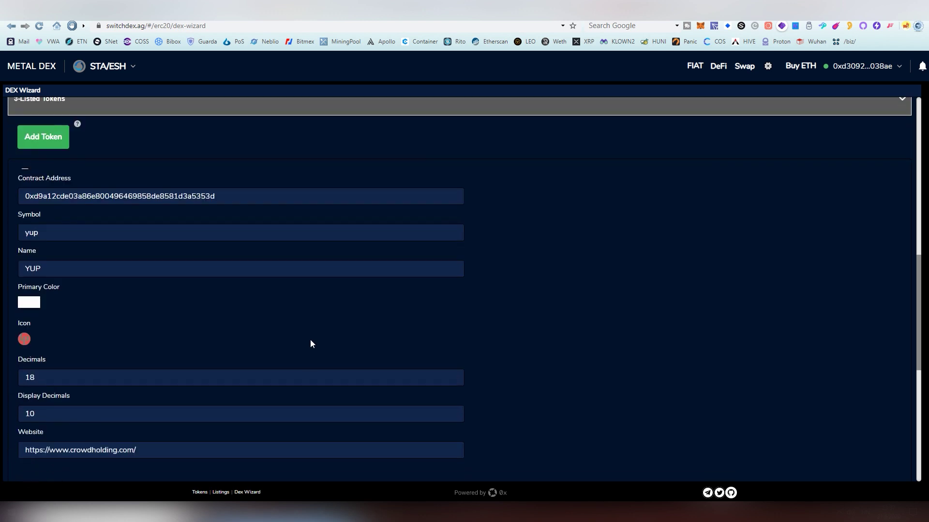
scroll(833, 327, up, 4)
scroll(833, 326, down, 7)
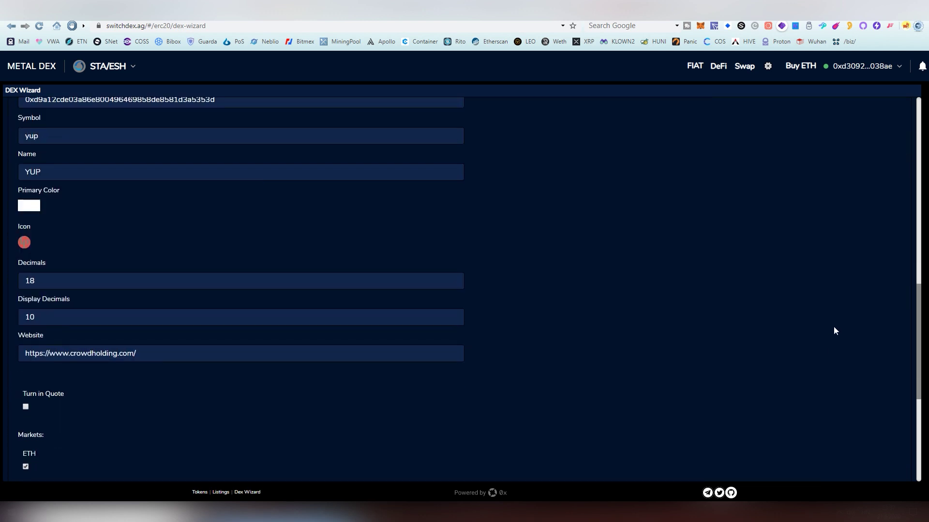
Make YUP a quote token after Wrapped Ether is refused removal as the only quote
click(882, 260)
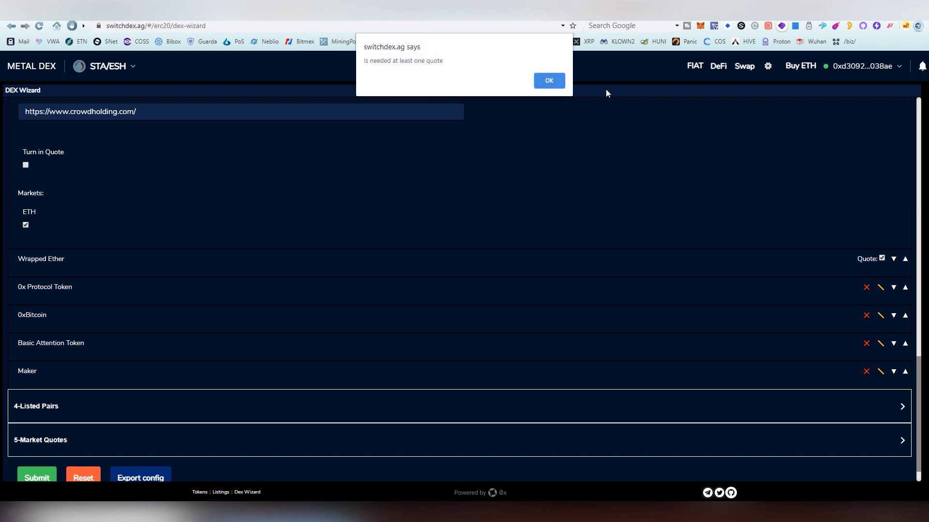
click(550, 75)
click(25, 165)
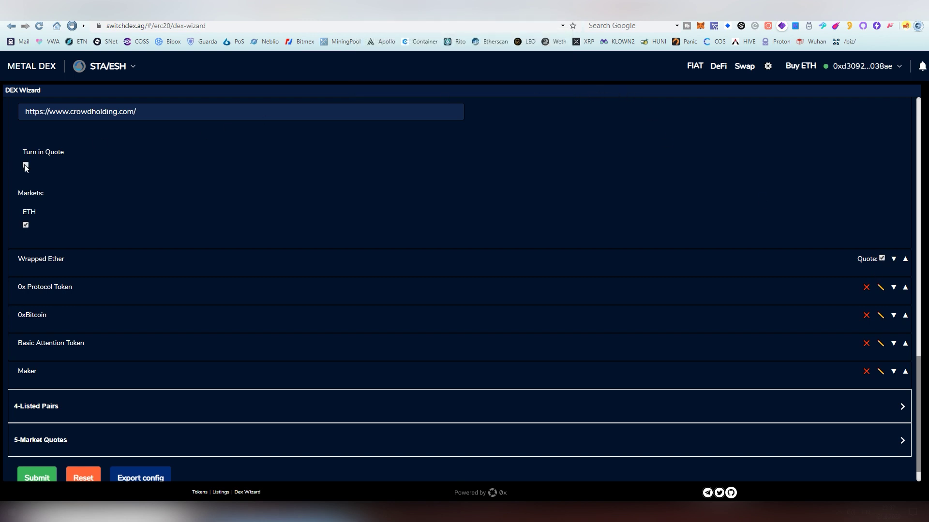
scroll(106, 263, up, 3)
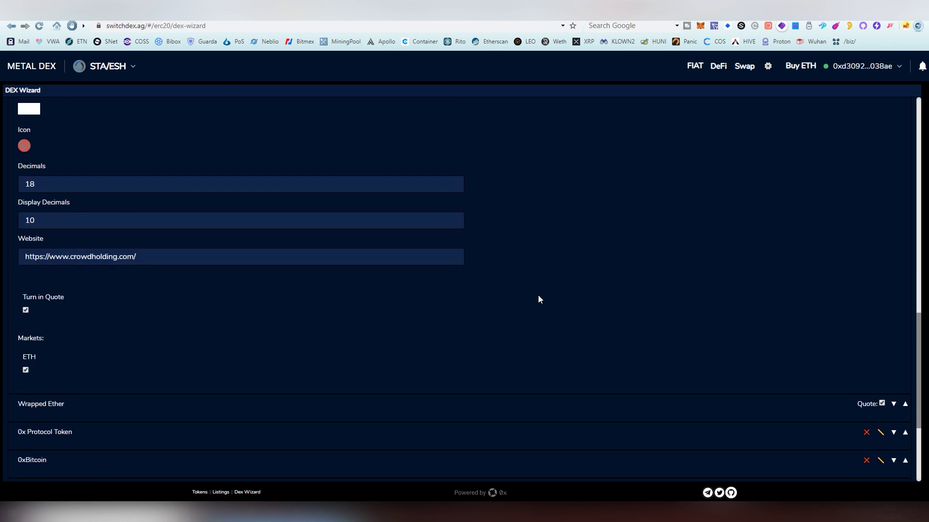
scroll(539, 298, down, 3)
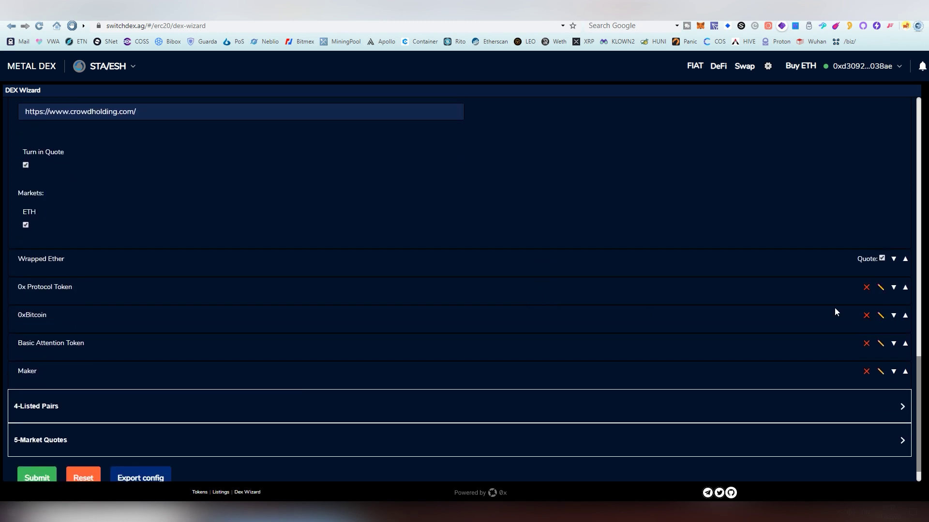
Untick the ETH market in the 0xBitcoin token's settings
click(880, 317)
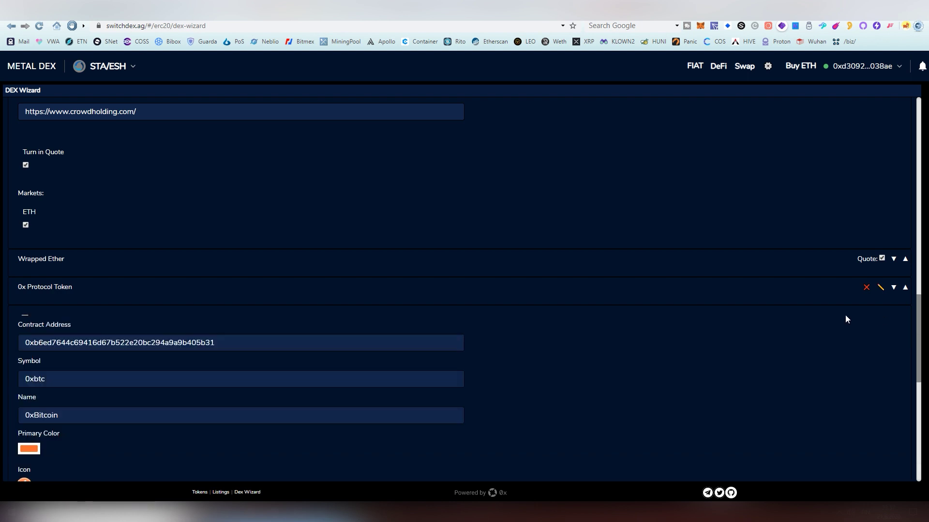
scroll(396, 317, down, 5)
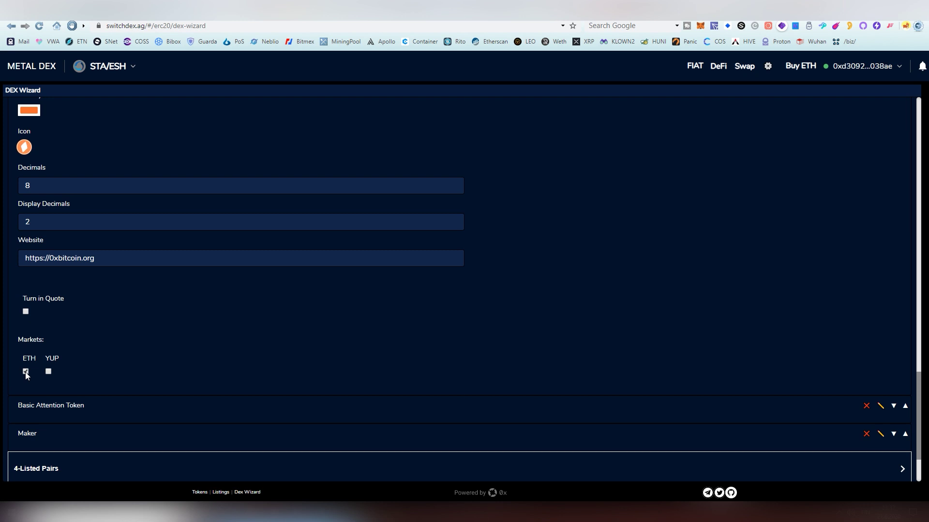
click(26, 371)
scroll(718, 315, down, 2)
click(273, 384)
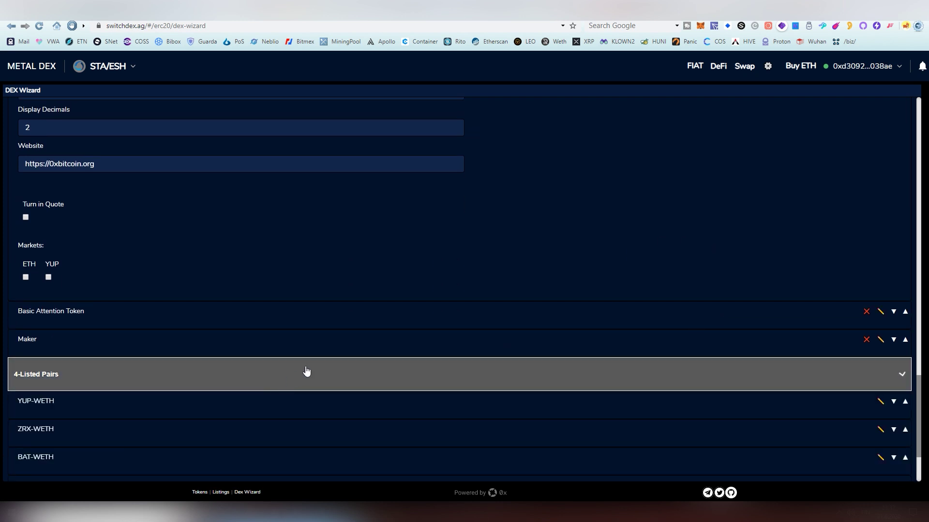
scroll(324, 302, down, 3)
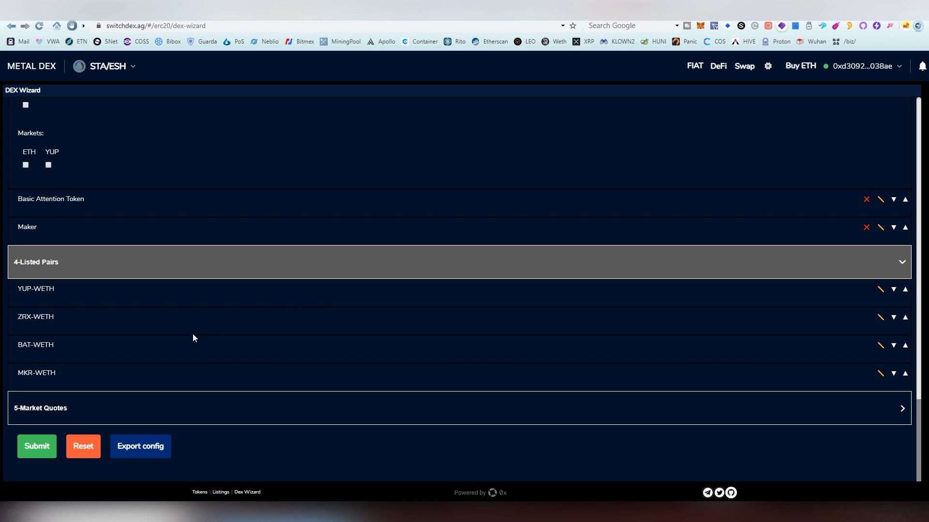
click(880, 289)
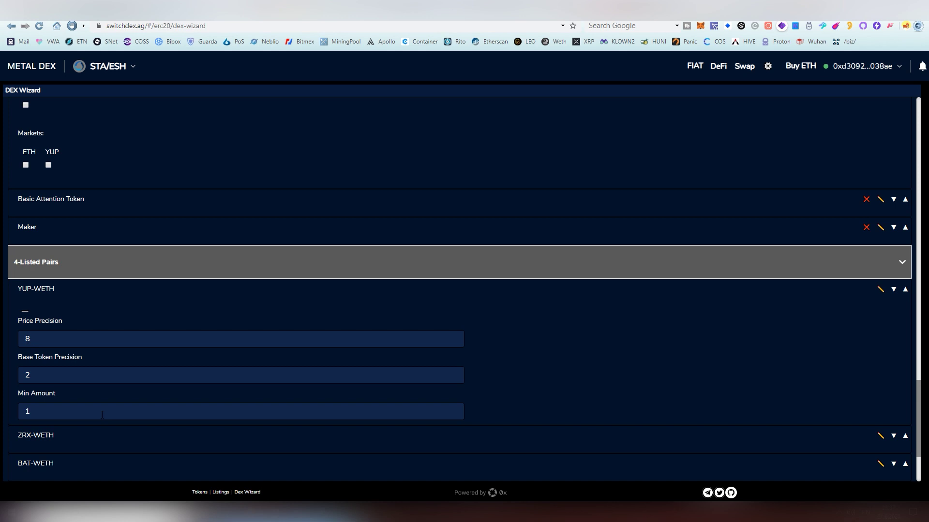
click(140, 272)
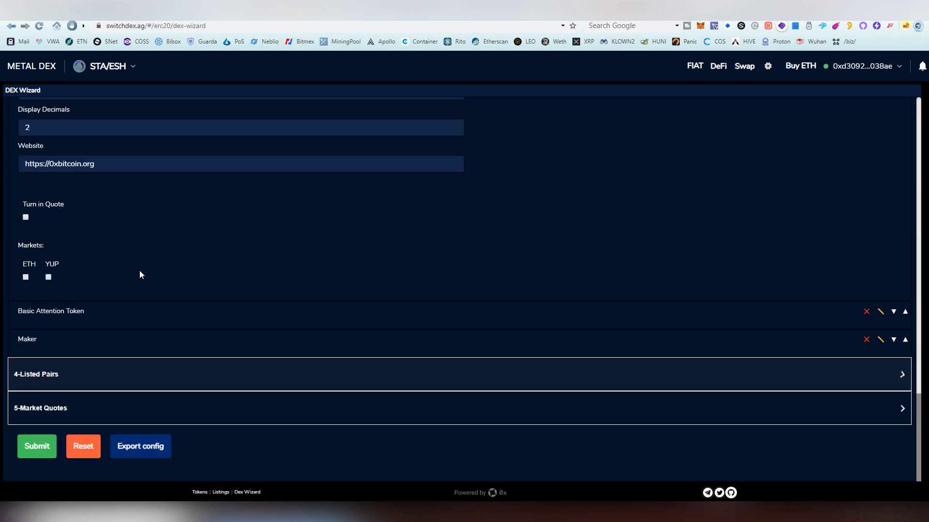
click(160, 404)
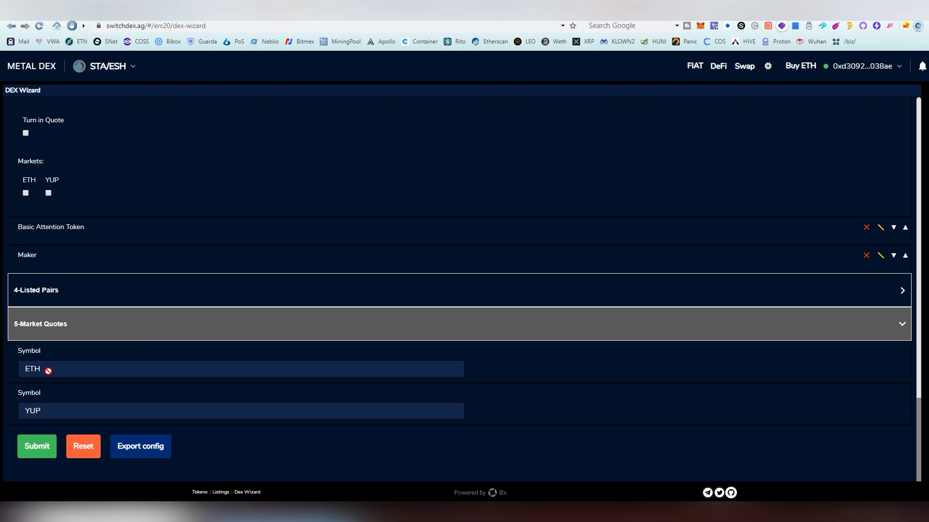
click(135, 334)
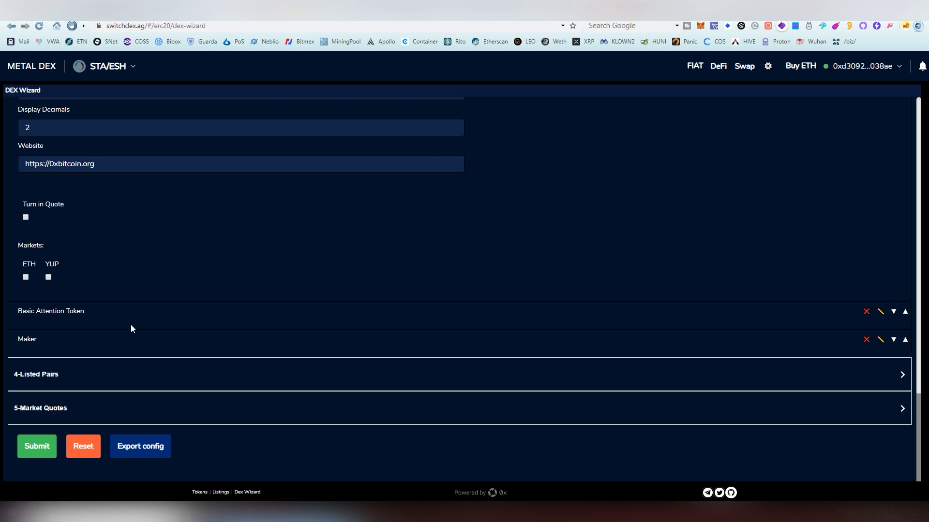
scroll(131, 329, up, 10)
Submit the configuration and, after 'Value too high', lower the affiliate percentage to 0.15
scroll(132, 329, up, 7)
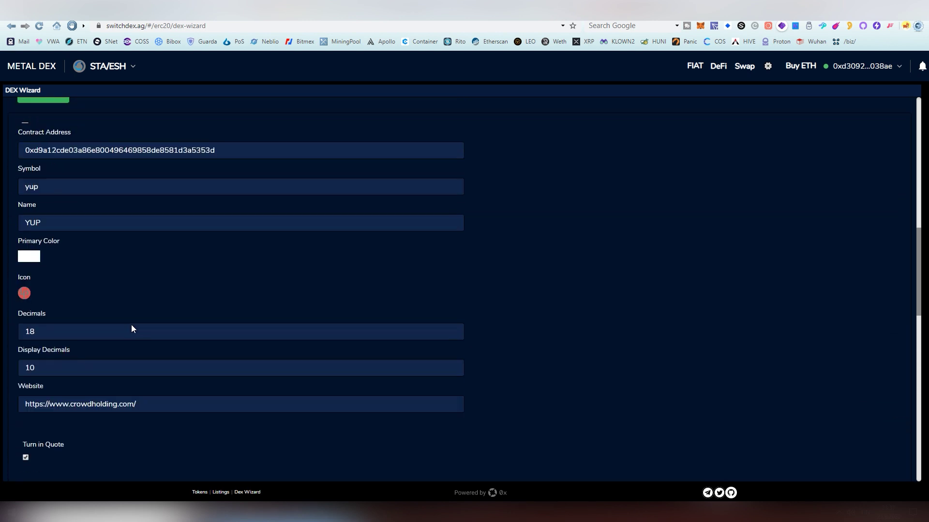
mouse_move(78, 273)
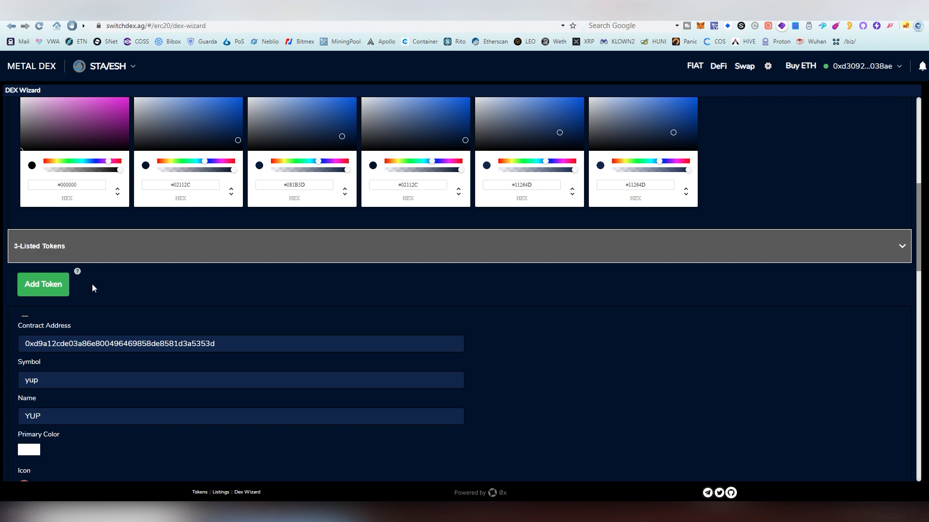
scroll(92, 280, down, 15)
scroll(93, 283, down, 5)
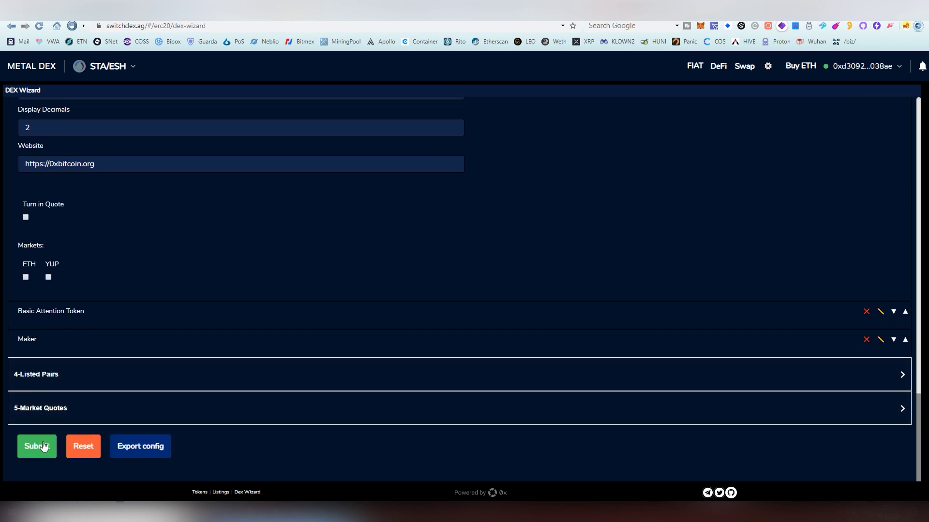
click(43, 445)
scroll(96, 174, up, 2)
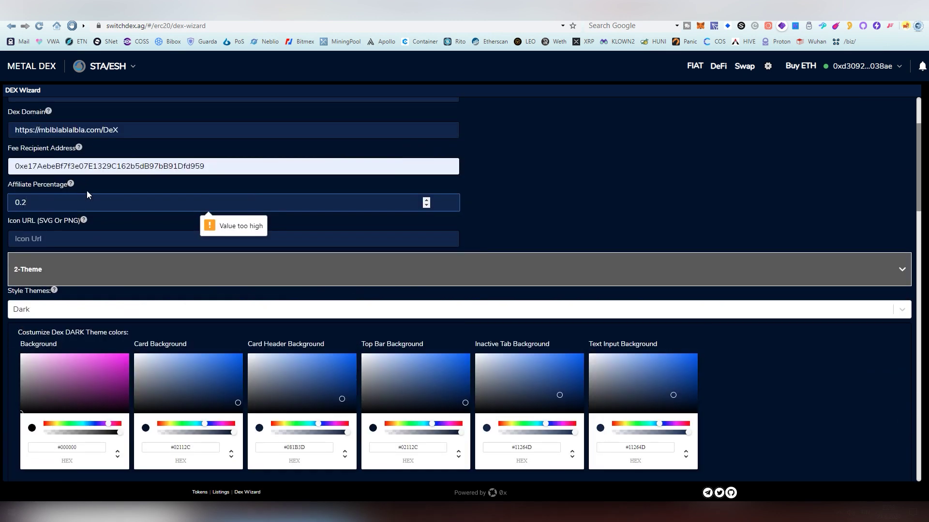
key(BackSpace)
text(15)
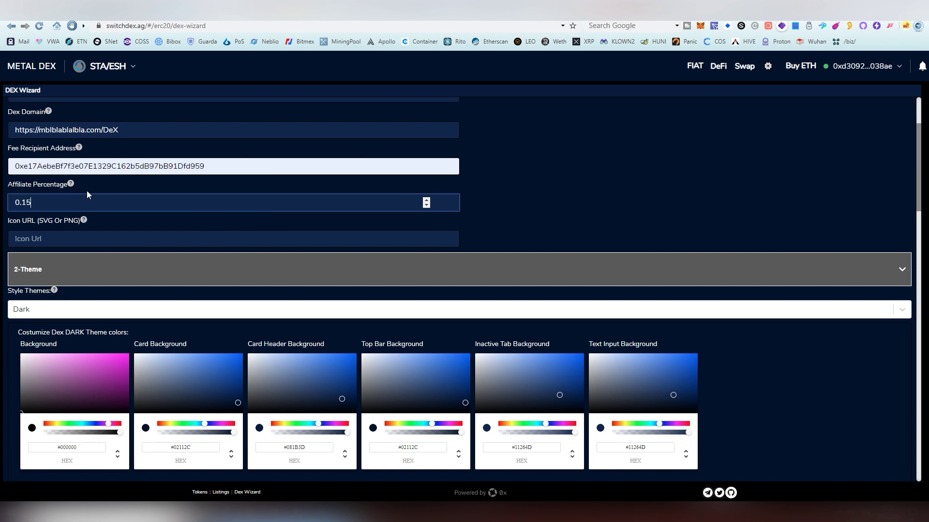
Resubmit and, when still flagged, reduce the affiliate percentage to 0.05
scroll(86, 191, down, 15)
scroll(231, 218, down, 5)
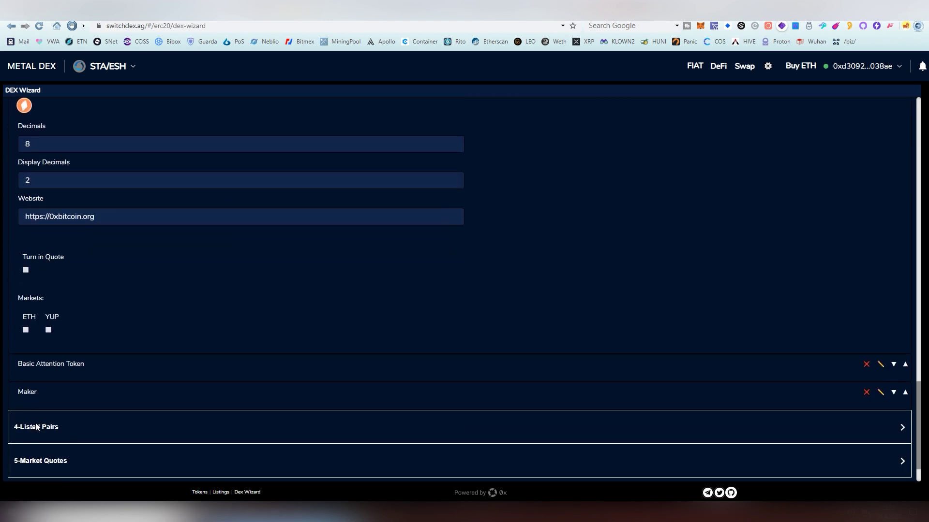
click(34, 438)
scroll(131, 220, up, 2)
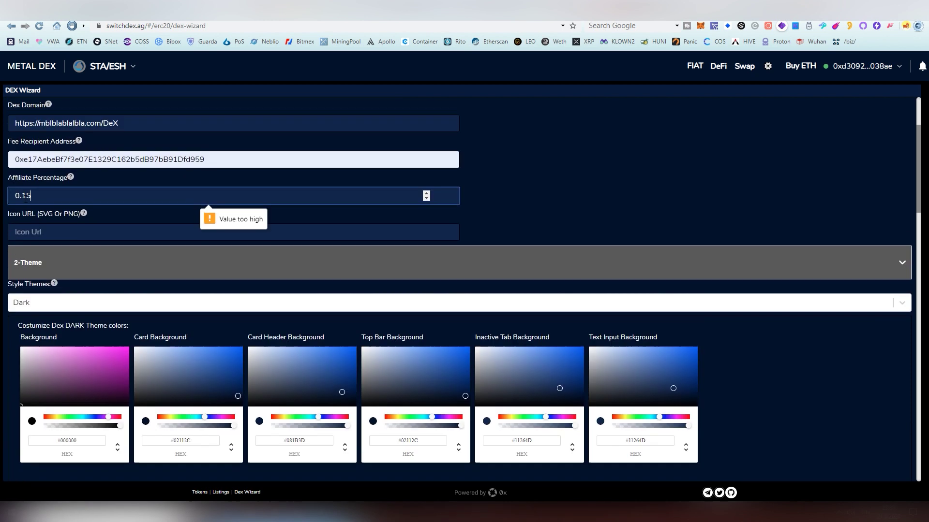
key(BackSpace)
key(BackSpace)
text(05)
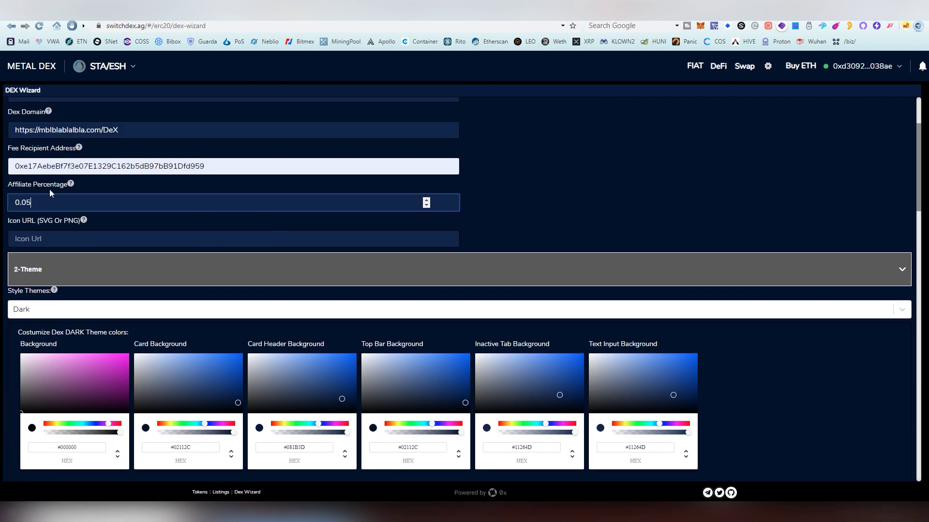
scroll(49, 190, down, 10)
scroll(81, 246, down, 15)
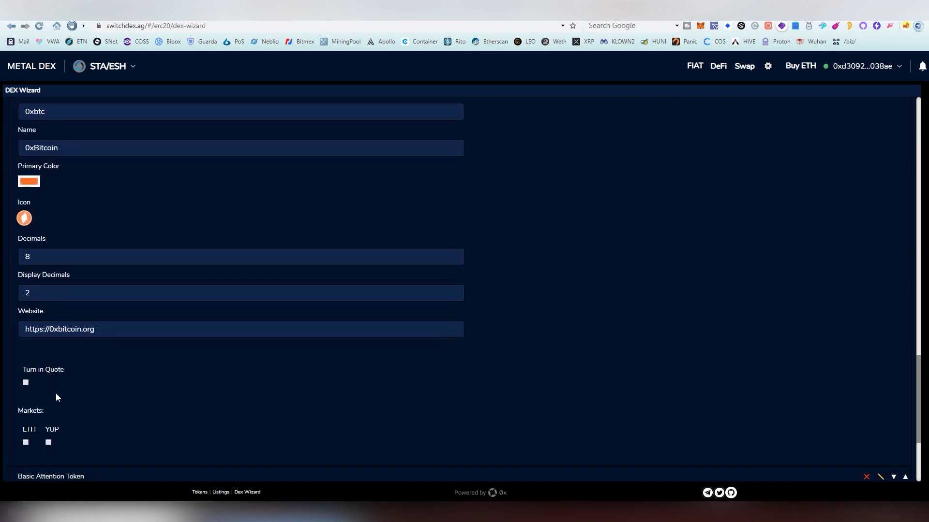
Submit the corrected METAL DEX configuration and sign the enlarged MetaMask signature request
click(35, 446)
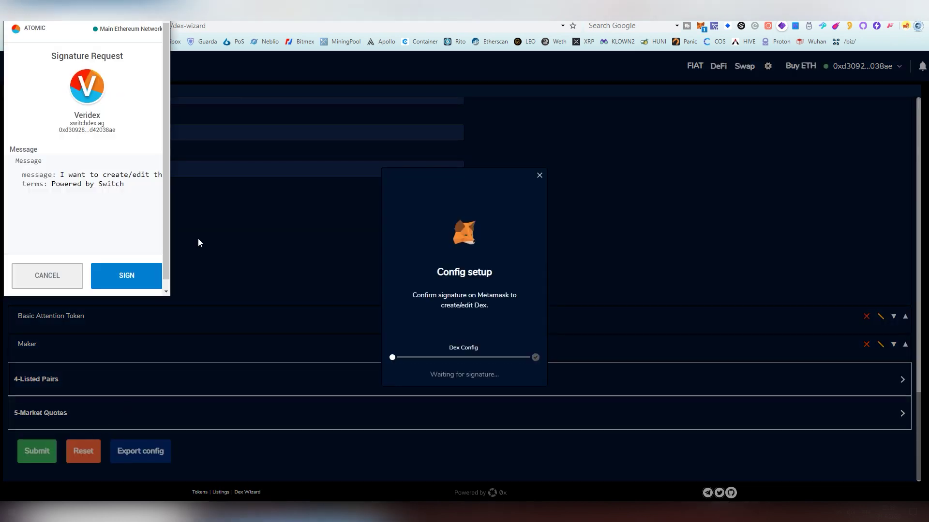
drag(166, 299, 210, 306)
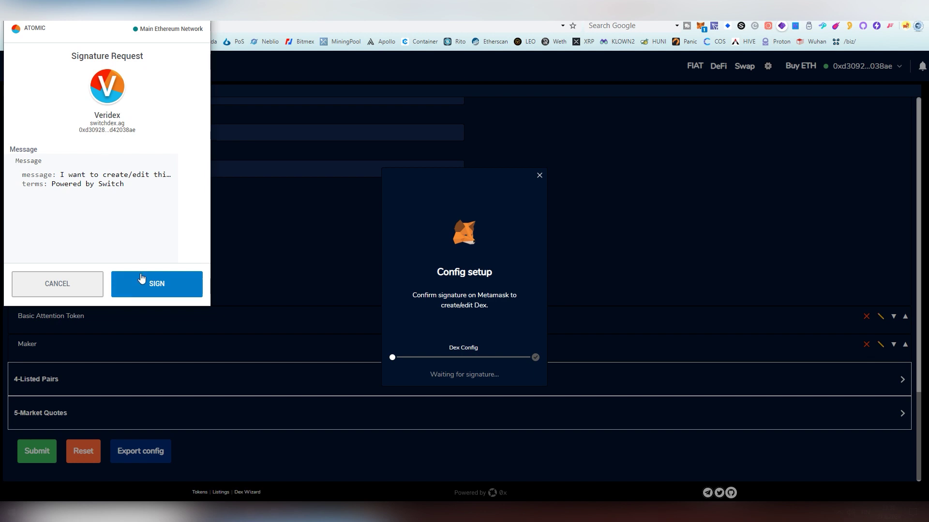
click(153, 285)
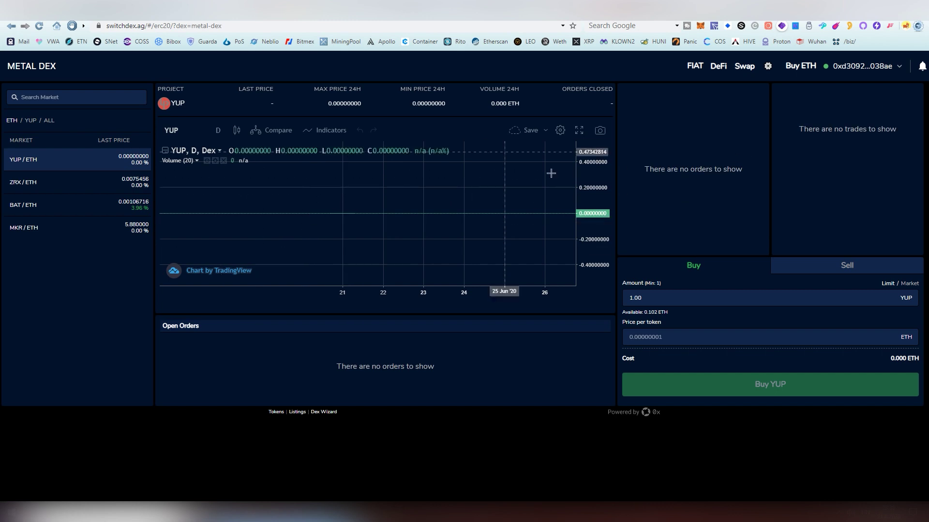
View the ZRX/ETH, BAT/ETH and finally MKR/ETH markets on METAL DEX
scroll(391, 210, down, 2)
scroll(391, 209, up, 1)
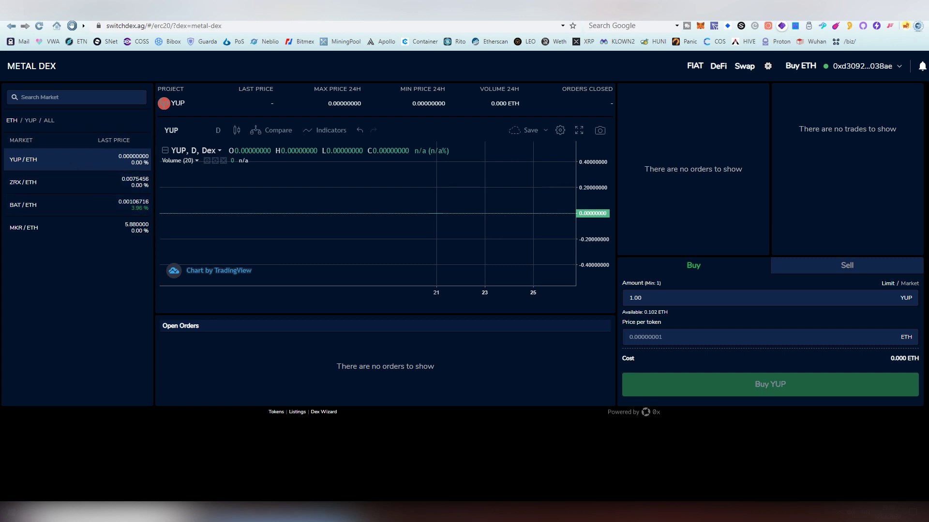
click(51, 183)
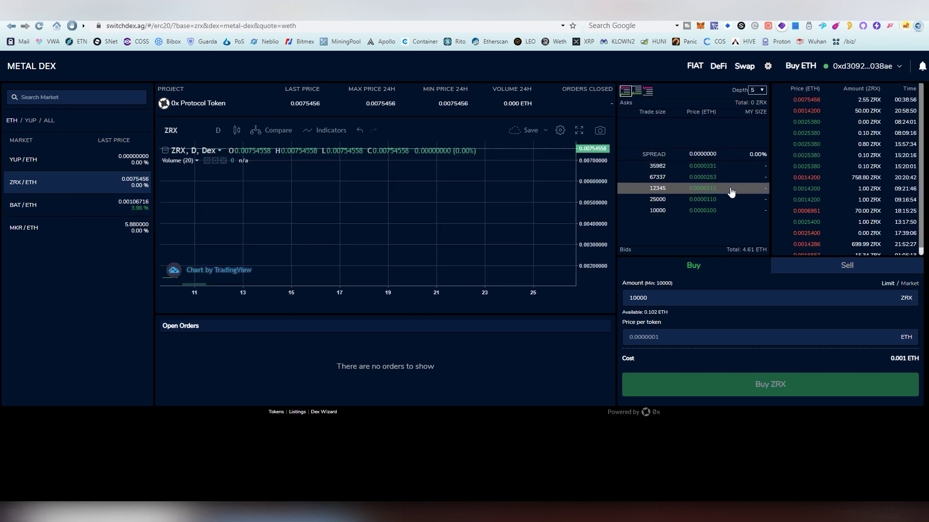
click(90, 213)
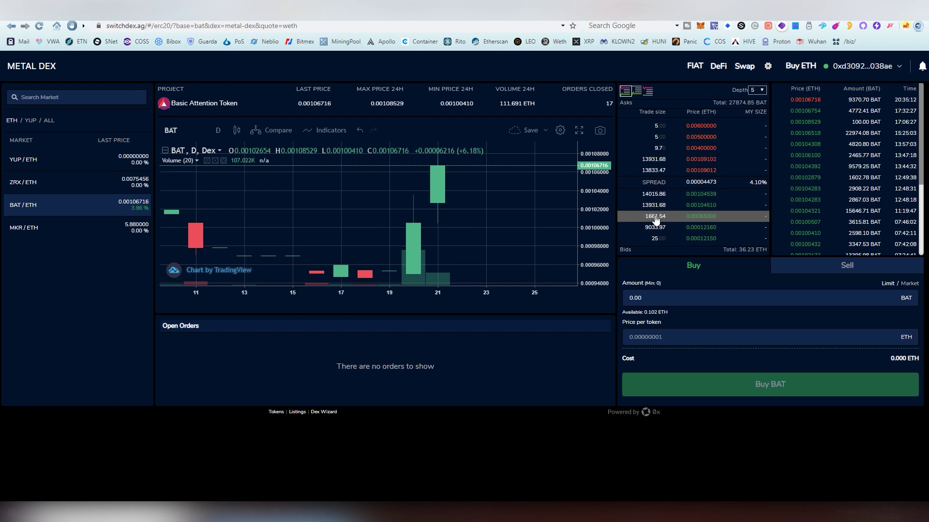
scroll(480, 225, down, 5)
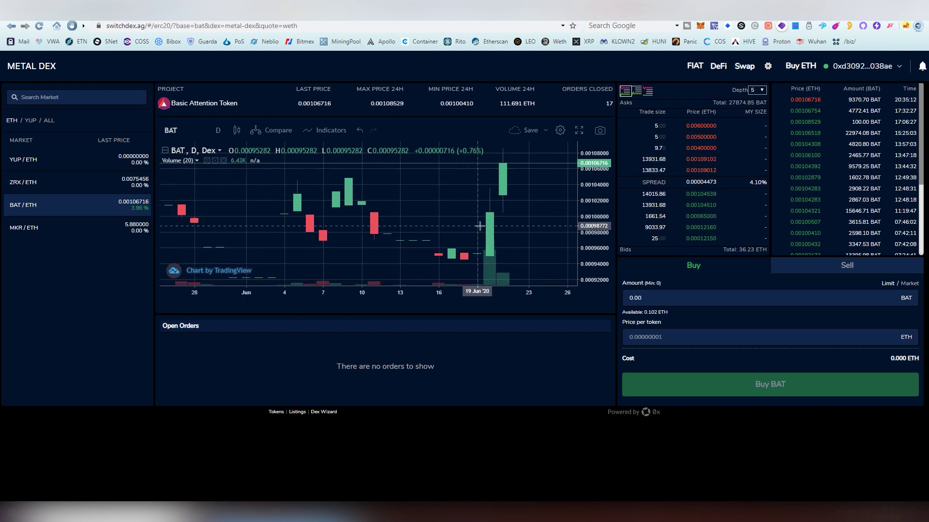
click(54, 231)
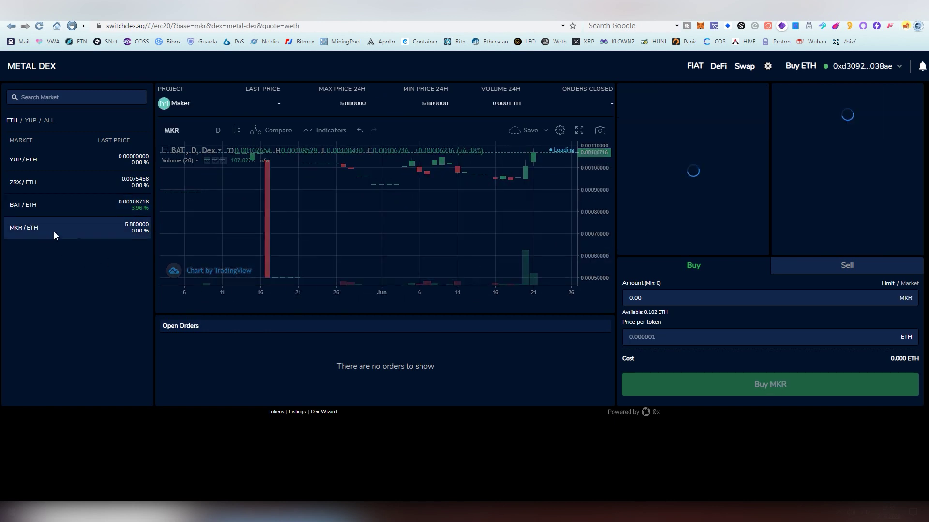